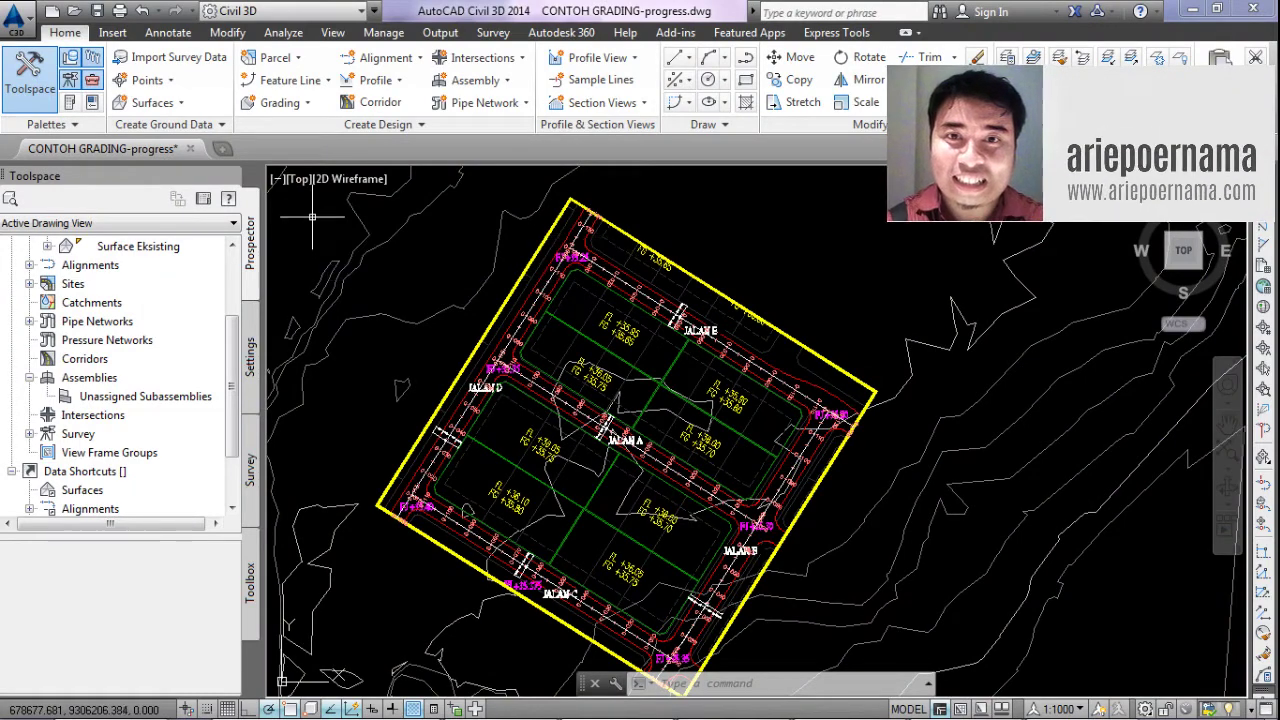
- Expand the Assembly dropdown in Create Design on the Home tab over the CONTOH GRADING site plan
{"action": "left_click", "coordinate": [486, 84]}
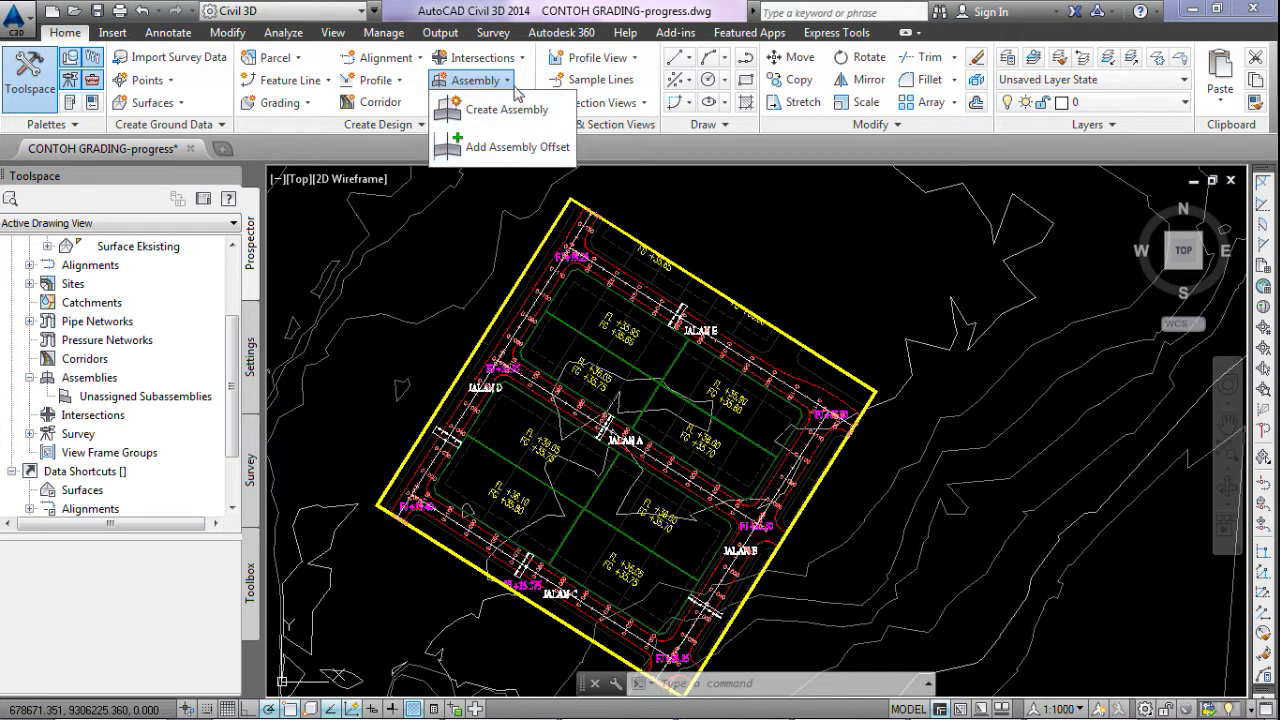
{"action": "left_click", "coordinate": [515, 109]}
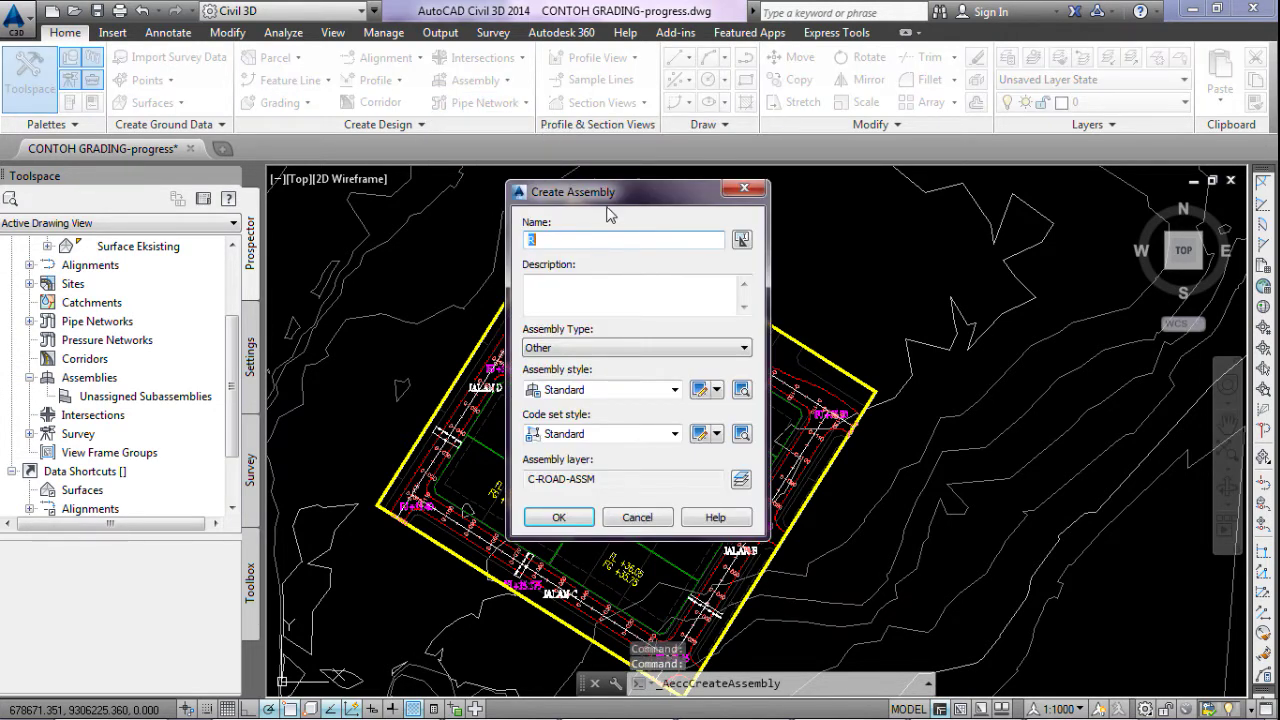
{"action": "left_click_drag", "start_coordinate": [617, 200], "coordinate": [919, 225]}
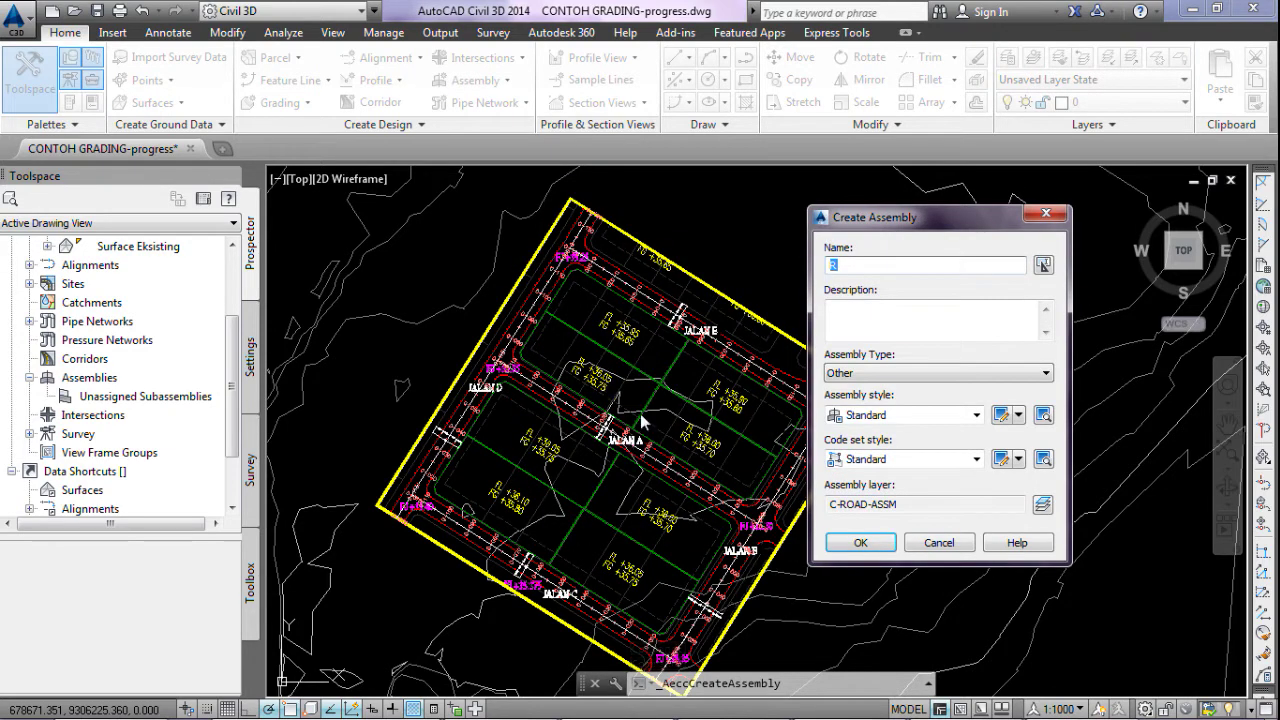
{"action": "left_click", "coordinate": [940, 542]}
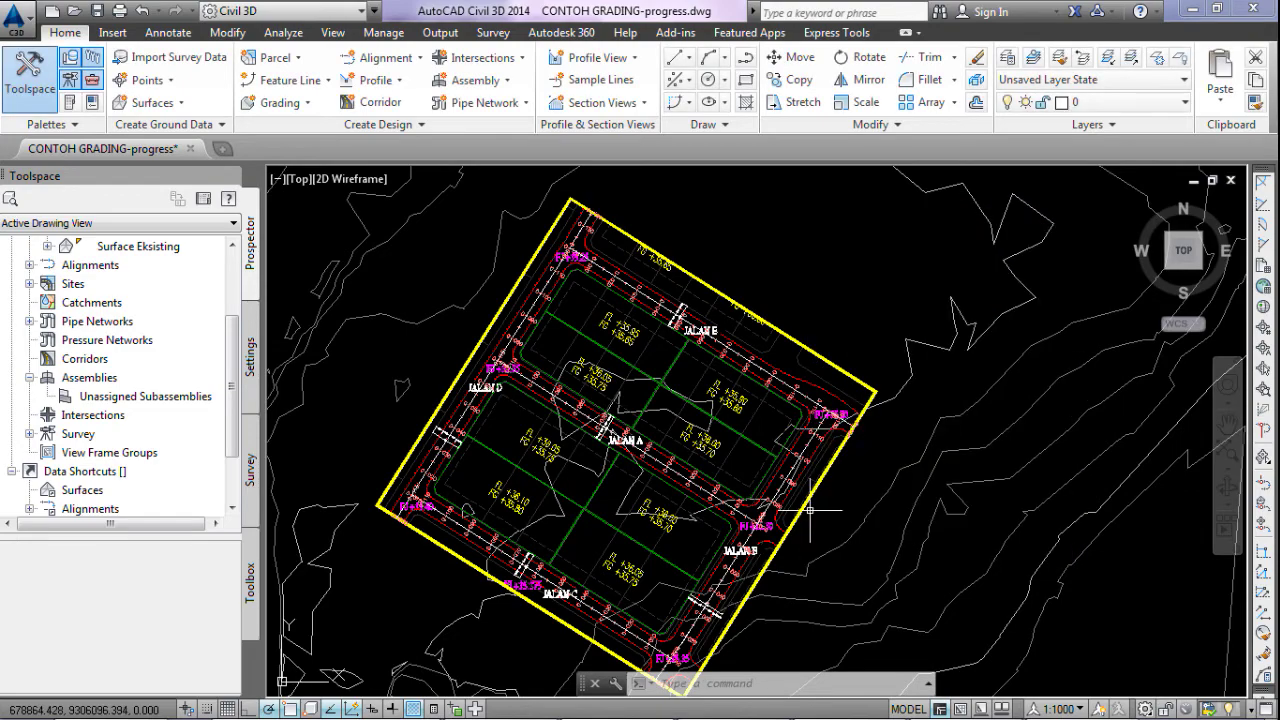
{"action": "scroll", "coordinate": [441, 410], "scroll_direction": "up", "scroll_amount": 2}
{"action": "scroll", "coordinate": [500, 430], "scroll_direction": "up", "scroll_amount": 1}
{"action": "scroll", "coordinate": [790, 440], "scroll_direction": "up", "scroll_amount": 2}
{"action": "scroll", "coordinate": [857, 457], "scroll_direction": "up", "scroll_amount": 1}
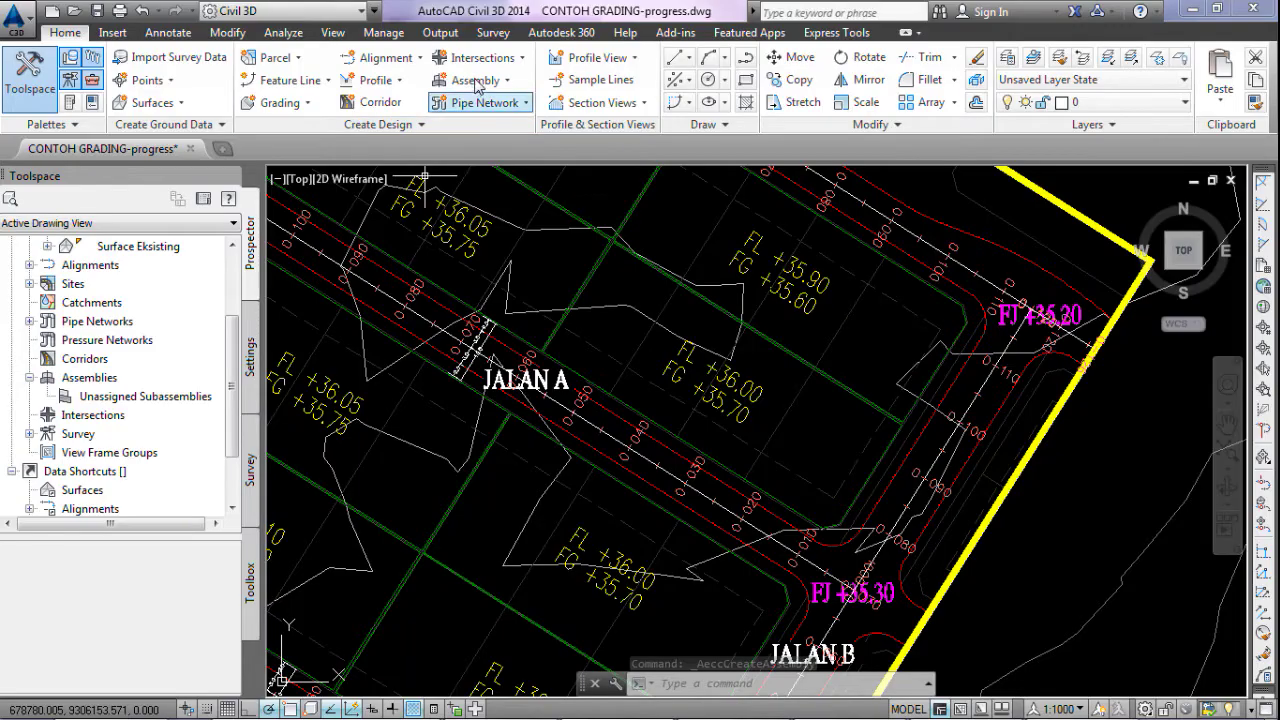
- Return to Civil 3D and expand the Assembly dropdown again after checking the ROW 10 cross-section
{"action": "left_click", "coordinate": [478, 80]}
- Create a new assembly named ROW10 with Standard styles and layer C-ROAD-ASSM
{"action": "left_click", "coordinate": [514, 106]}
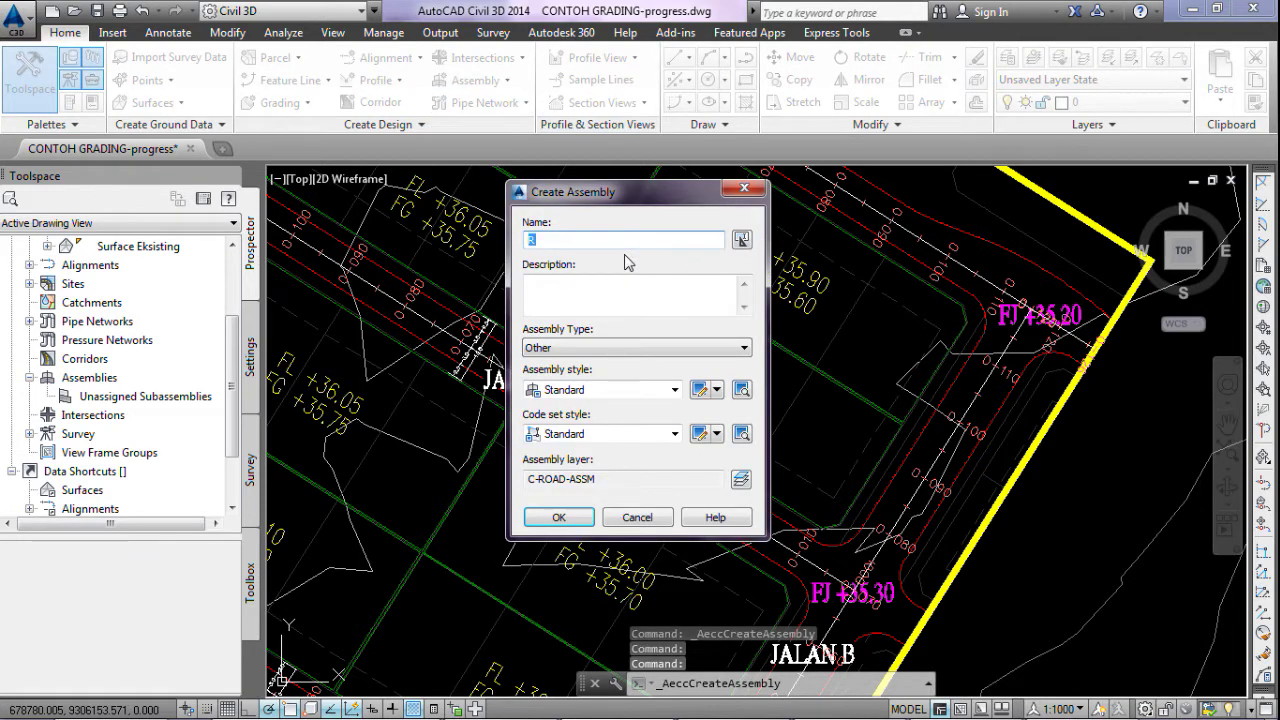
{"action": "type", "text": "ROW1"}
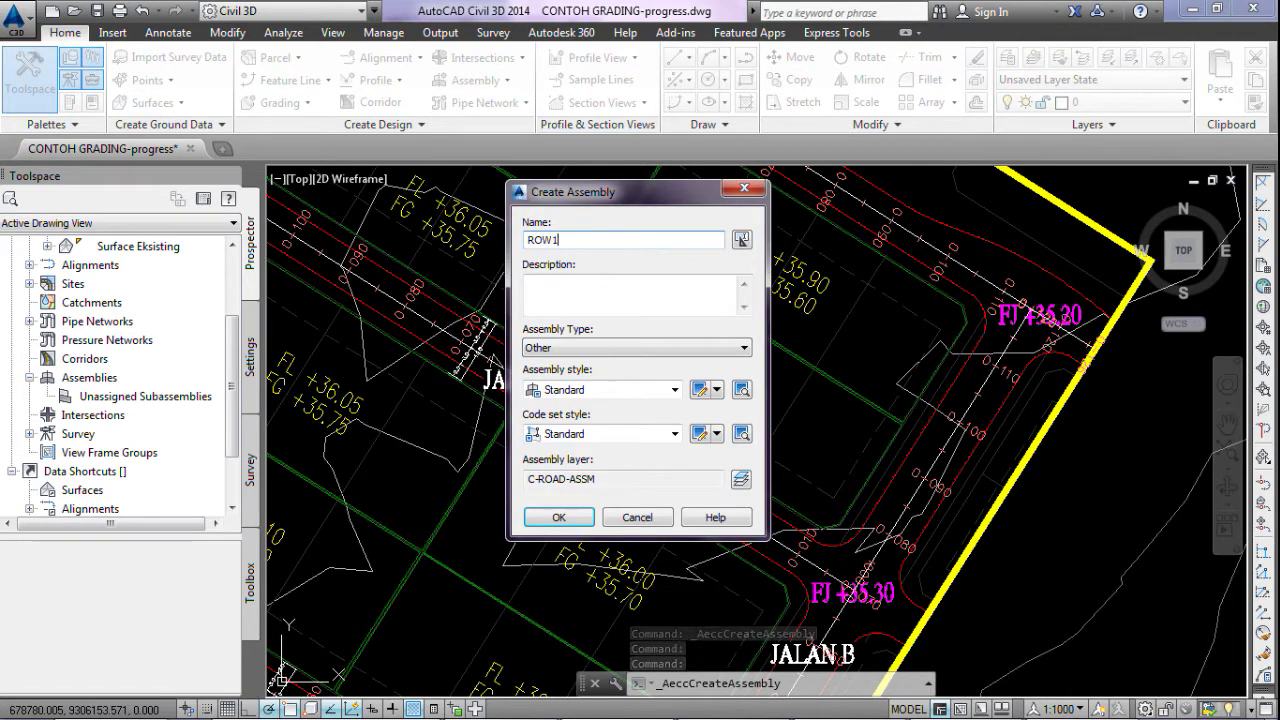
{"action": "type", "text": "0"}
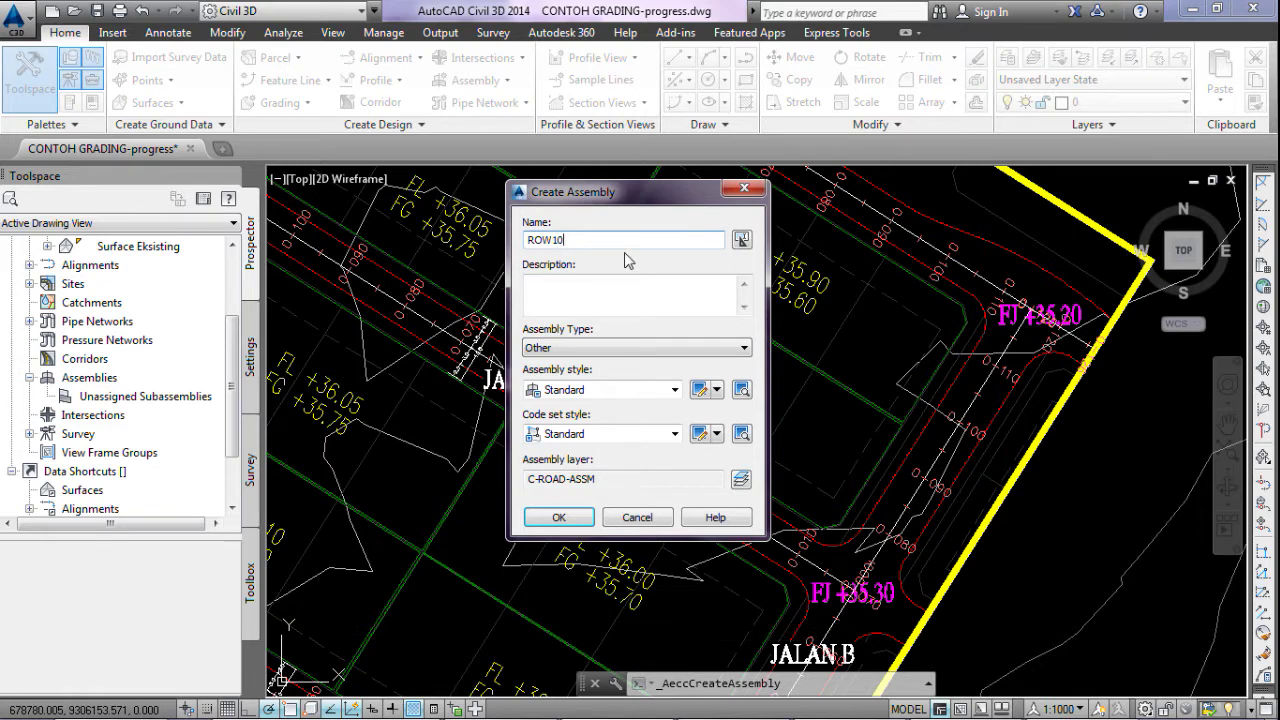
{"action": "left_click", "coordinate": [559, 517]}
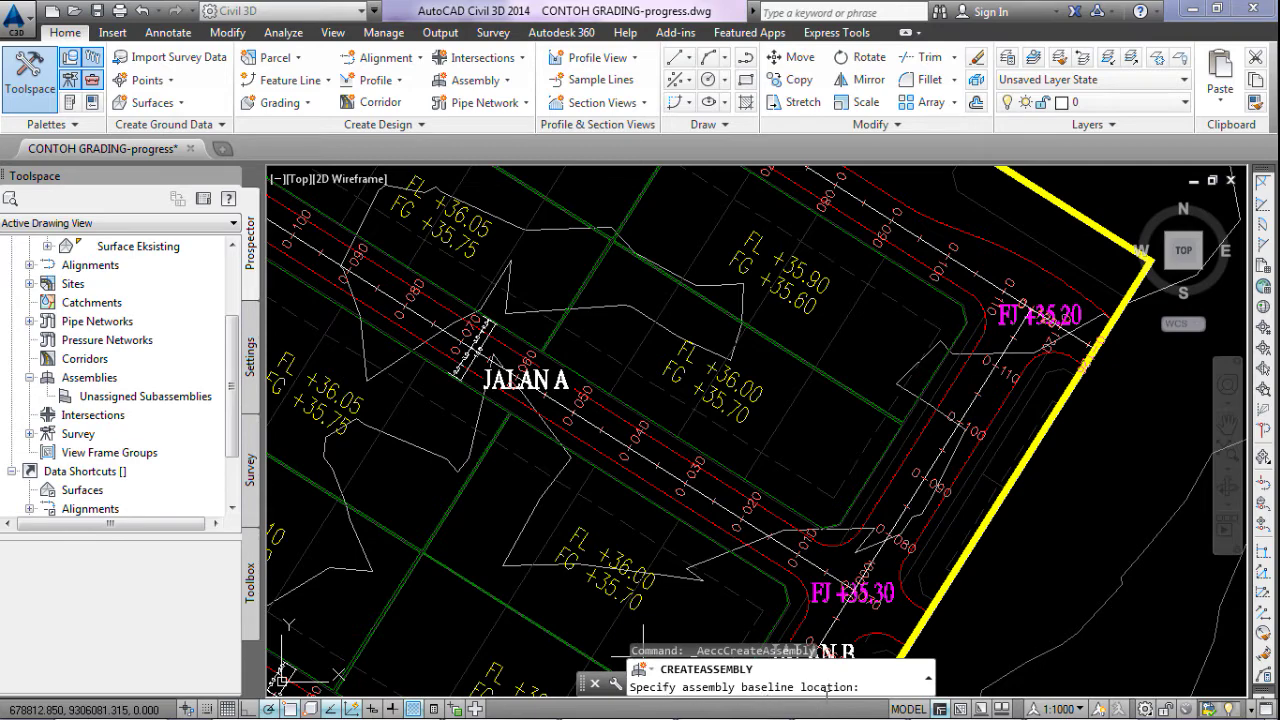
{"action": "scroll", "coordinate": [790, 500], "scroll_direction": "down", "scroll_amount": 3}
- Place the ROW10 assembly baseline in an empty, zoomed-out area of the drawing
{"action": "scroll", "coordinate": [787, 500], "scroll_direction": "down", "scroll_amount": 2}
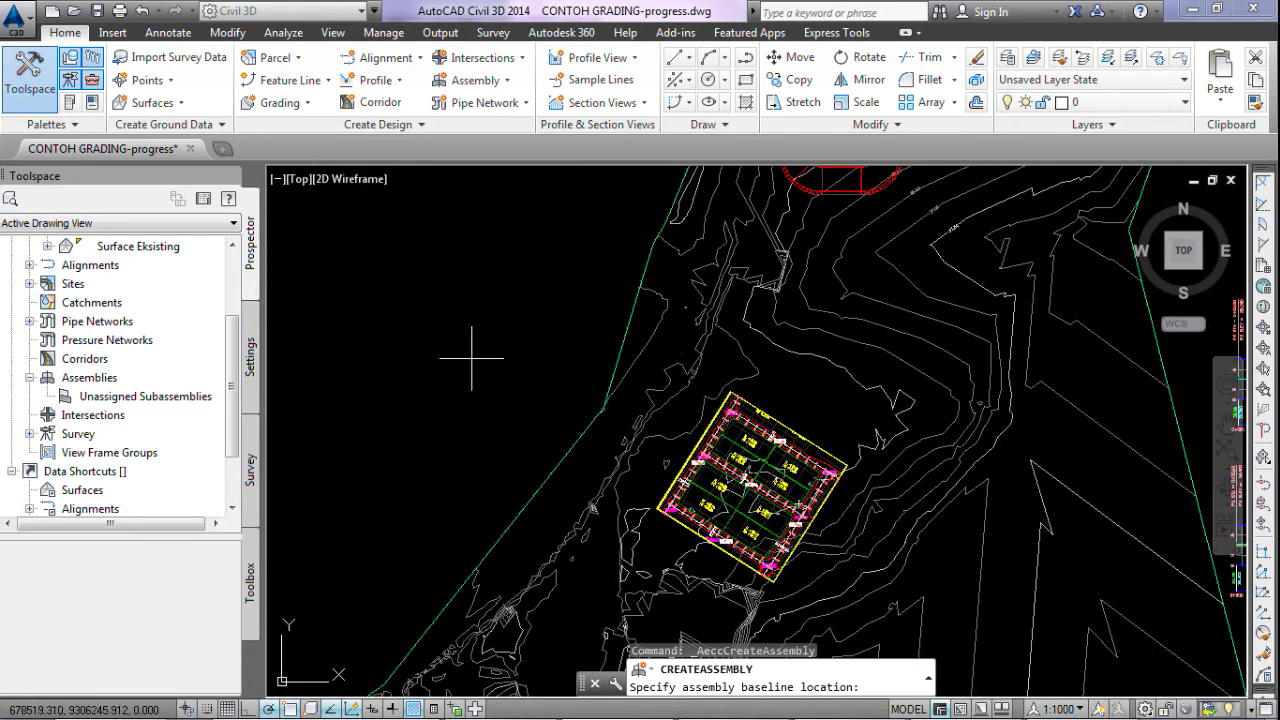
{"action": "left_click", "coordinate": [351, 337]}
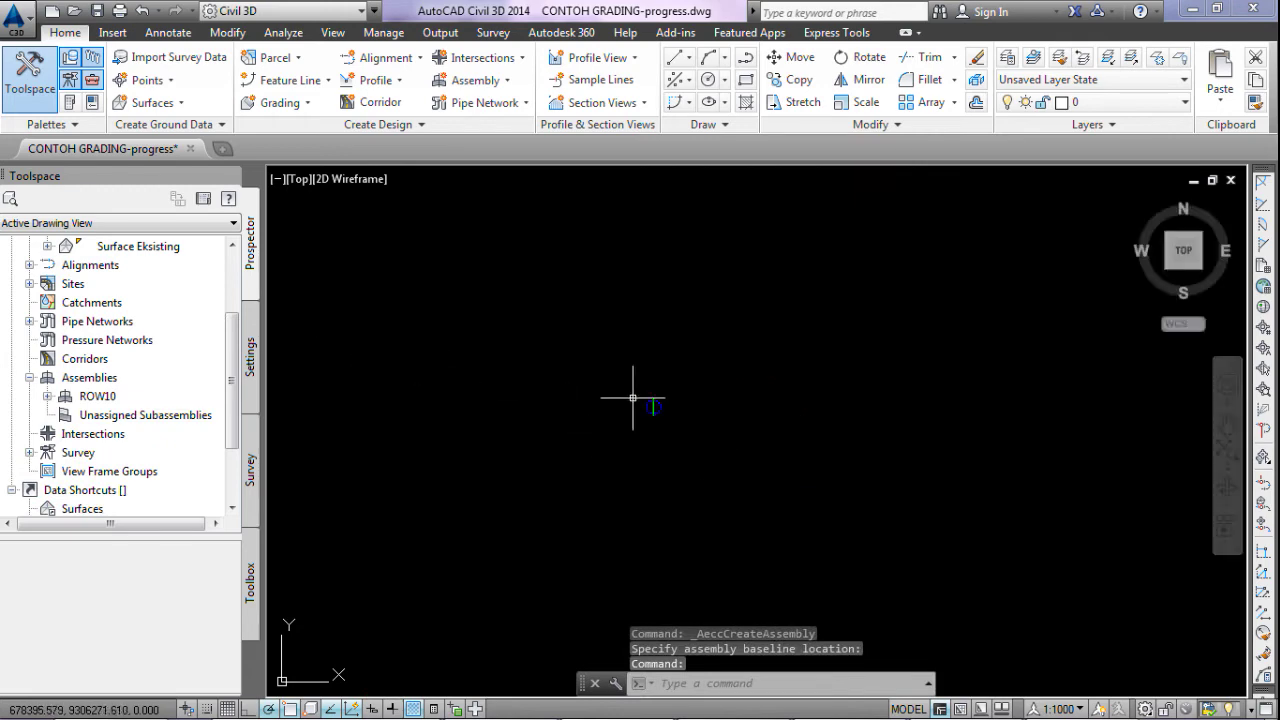
{"action": "scroll", "coordinate": [640, 395], "scroll_direction": "down", "scroll_amount": 2}
{"action": "scroll", "coordinate": [641, 410], "scroll_direction": "up", "scroll_amount": 5}
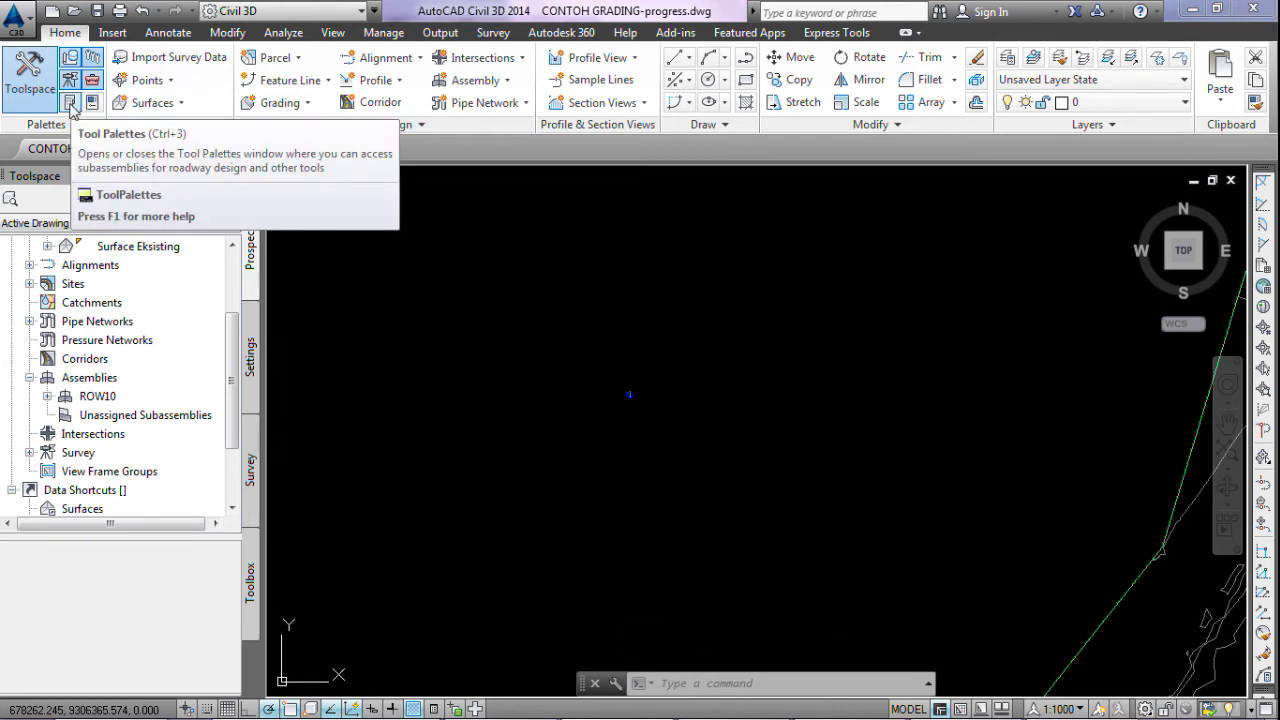
- Browse the subassembly palettes and choose BasicLane from the Basic tab (3.600m width, -2.00% slope)
{"action": "left_click", "coordinate": [70, 103]}
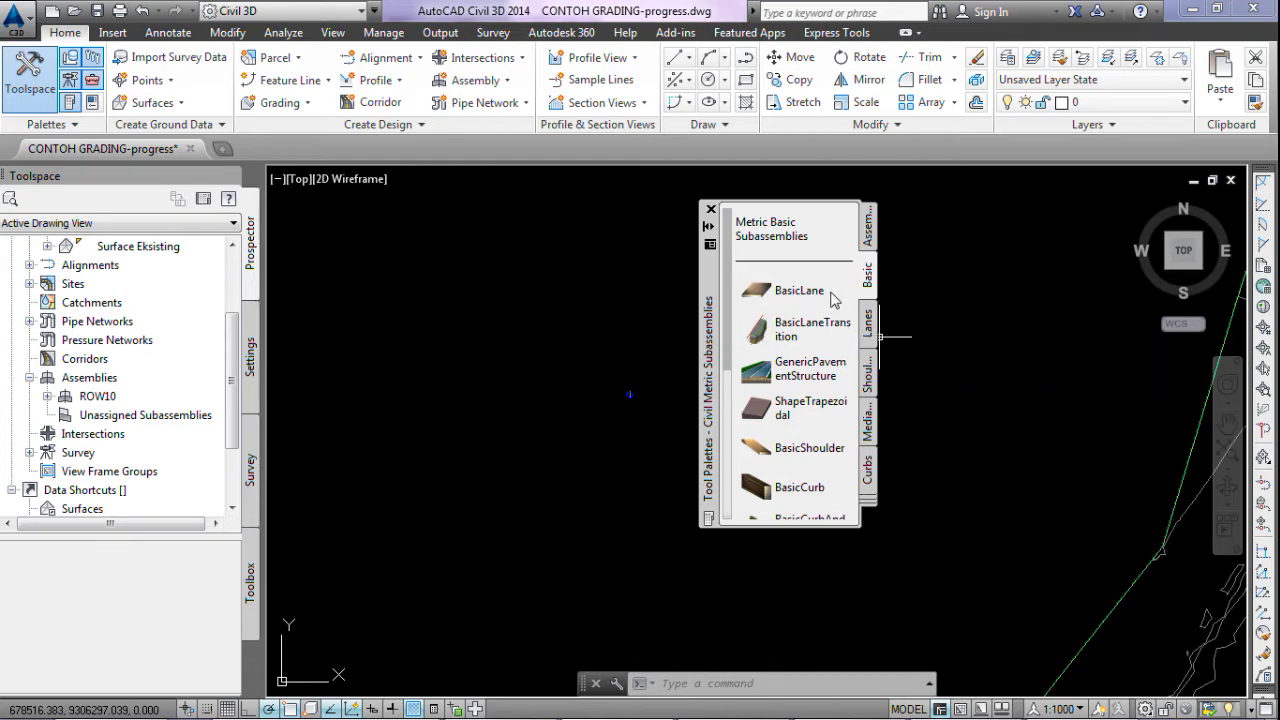
{"action": "left_click", "coordinate": [871, 316]}
{"action": "left_click", "coordinate": [868, 375]}
{"action": "left_click", "coordinate": [868, 422]}
{"action": "left_click", "coordinate": [868, 466]}
{"action": "left_click", "coordinate": [868, 424]}
{"action": "left_click", "coordinate": [870, 375]}
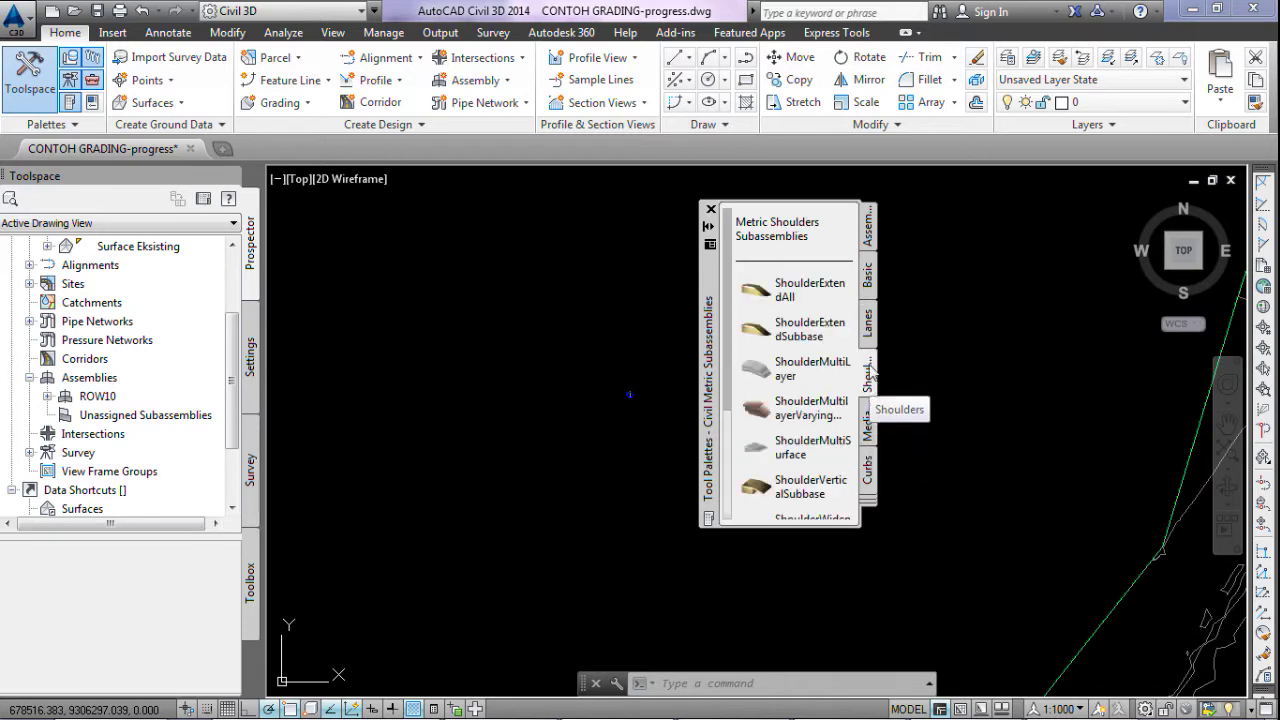
{"action": "left_click", "coordinate": [868, 318]}
{"action": "left_click", "coordinate": [868, 282]}
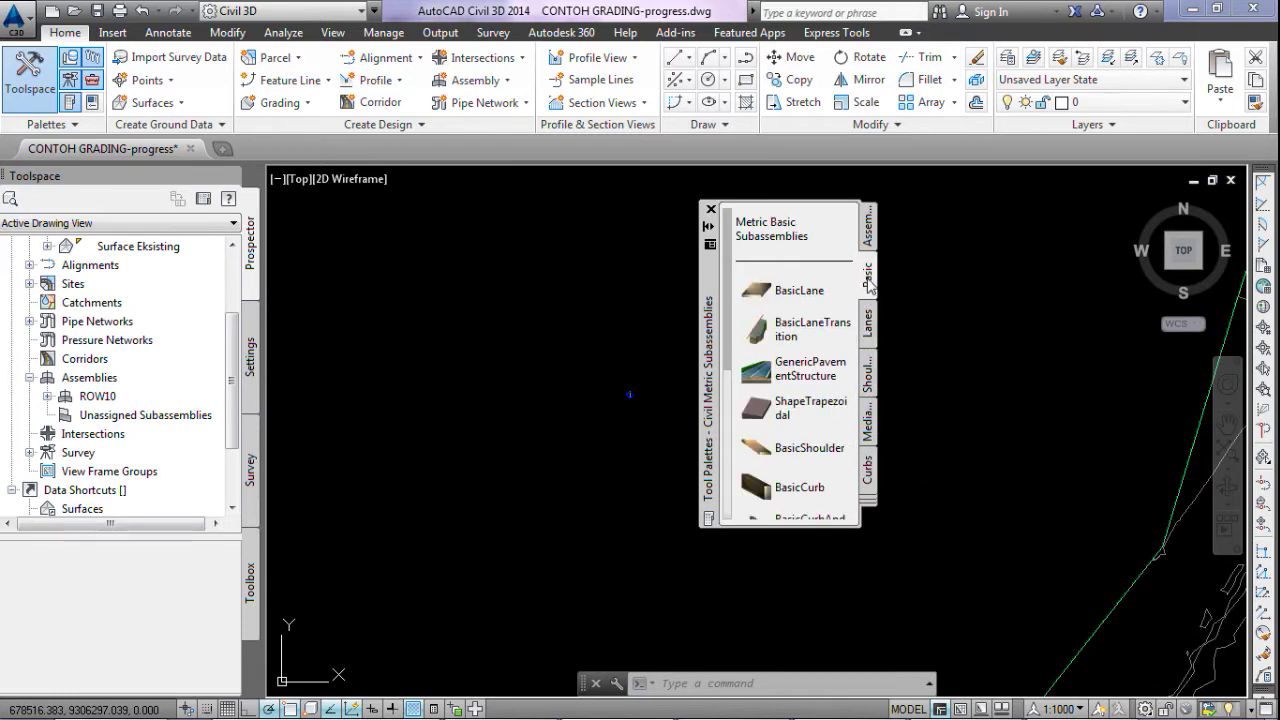
{"action": "left_click", "coordinate": [799, 292]}
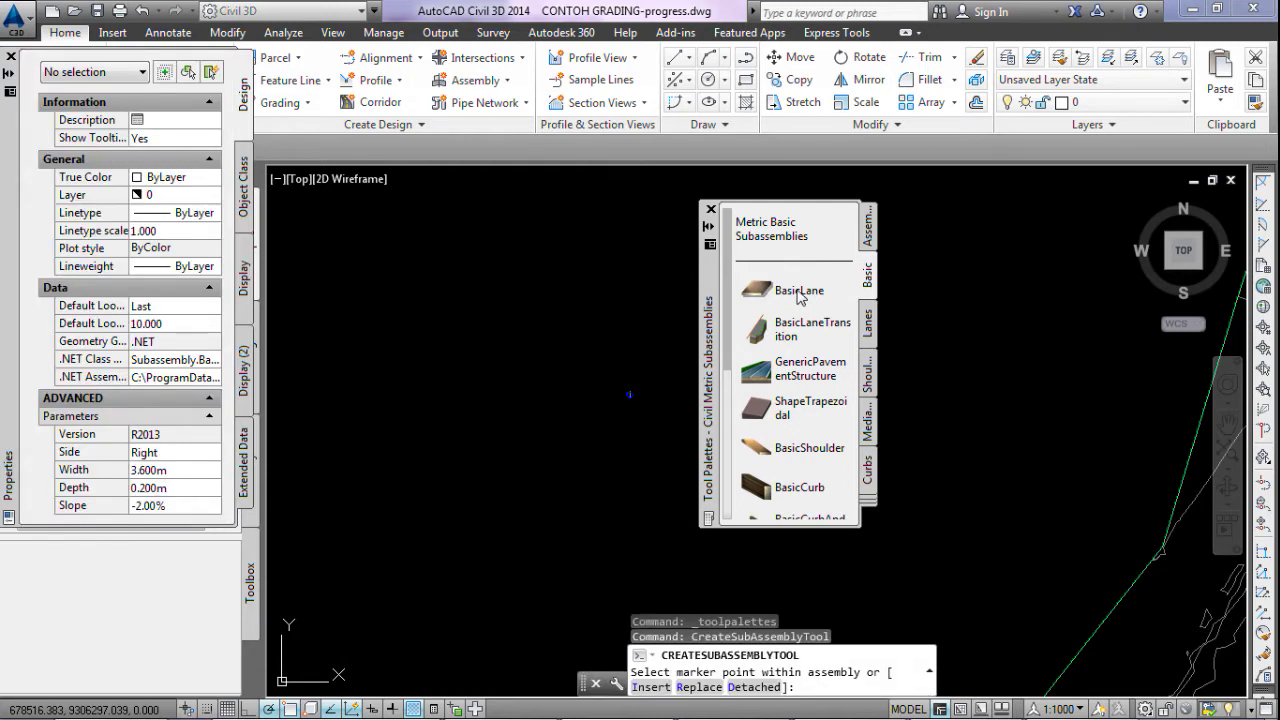
- Attach the BasicLane to the right side of the ROW10 assembly marker
{"action": "scroll", "coordinate": [640, 400], "scroll_direction": "up", "scroll_amount": 3}
{"action": "scroll", "coordinate": [633, 407], "scroll_direction": "up", "scroll_amount": 3}
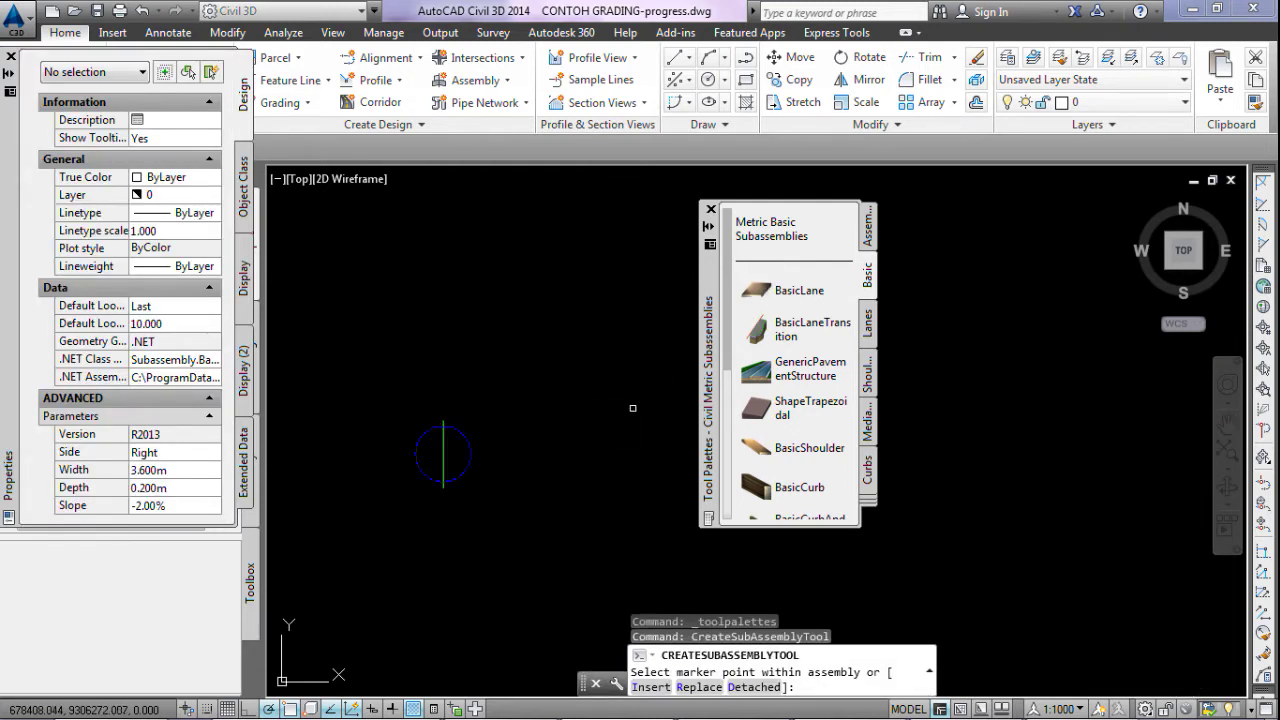
{"action": "middle_click_drag", "start_coordinate": [474, 458], "coordinate": [479, 438]}
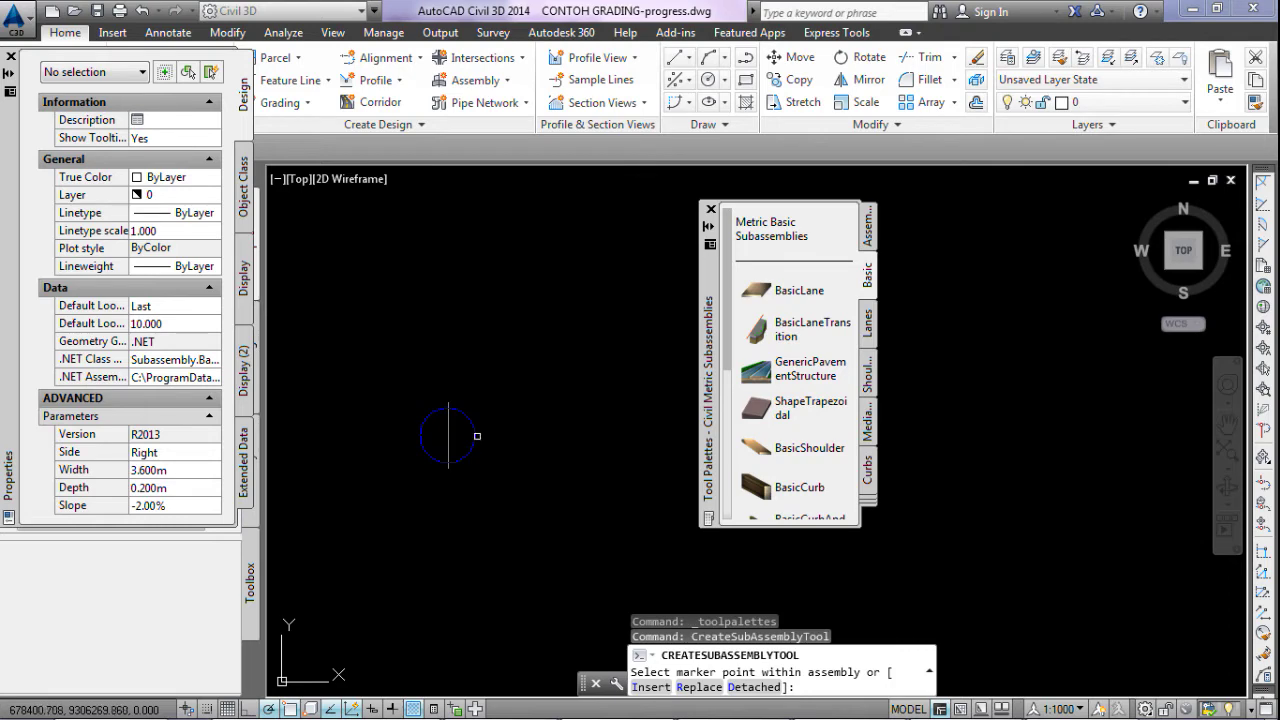
{"action": "left_click", "coordinate": [477, 436]}
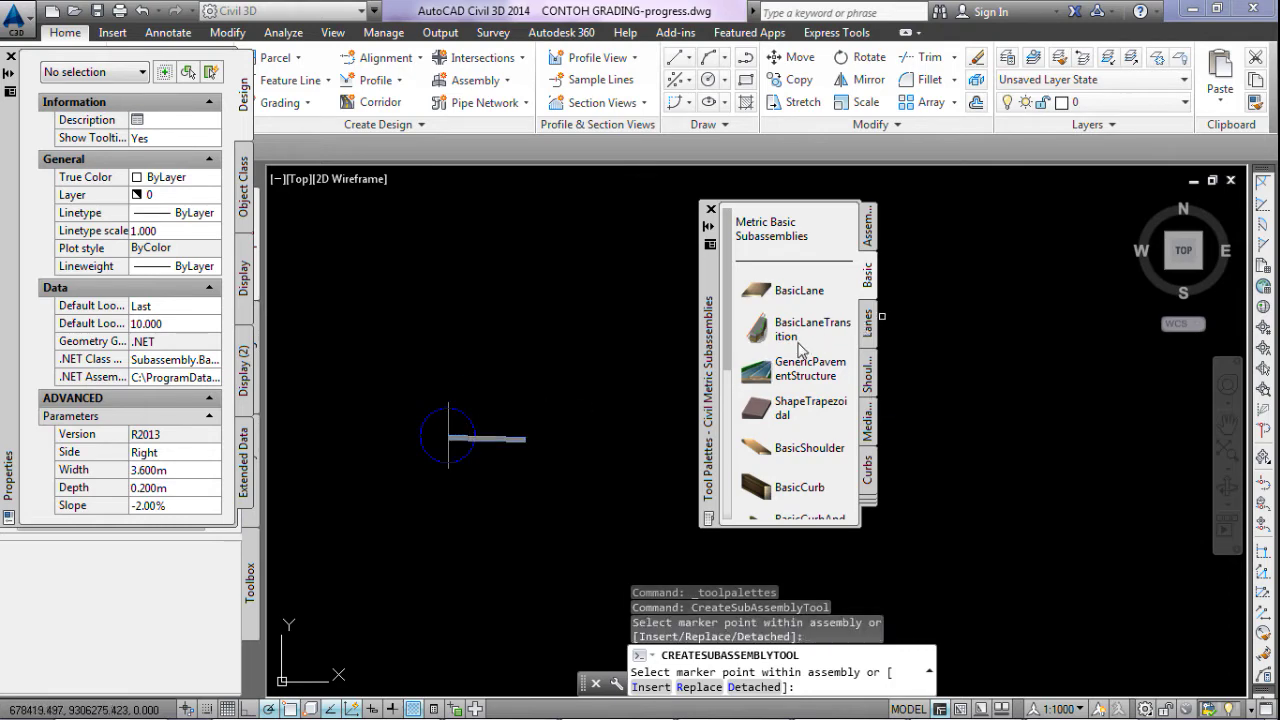
- Add a 1.800m BasicSidewalk at the lane's outer end
{"action": "left_click_drag", "start_coordinate": [730, 325], "coordinate": [733, 450]}
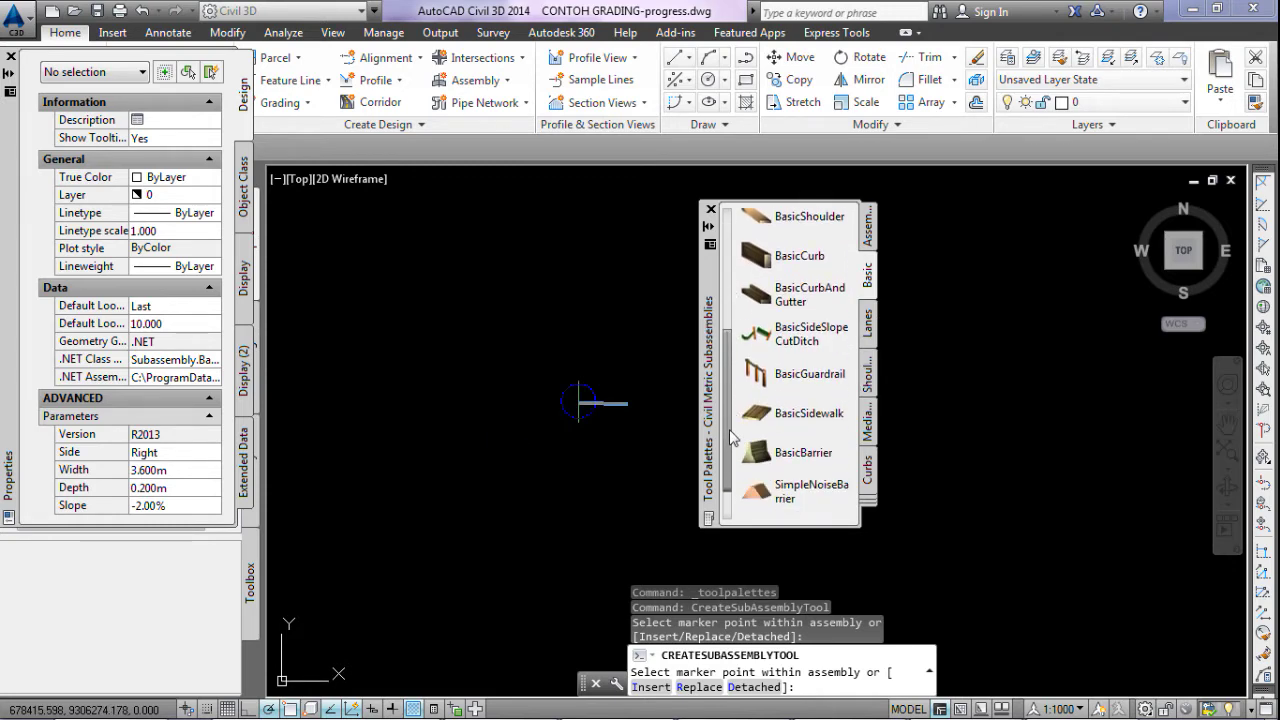
{"action": "left_click", "coordinate": [830, 404]}
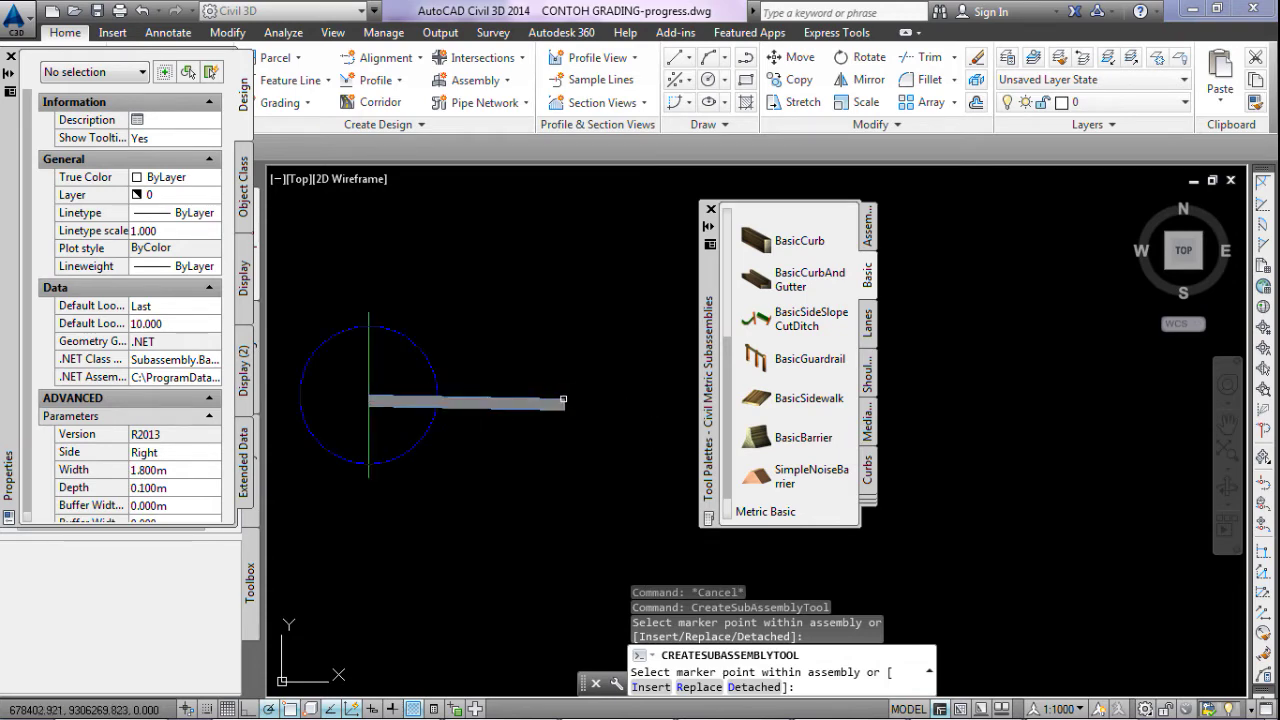
{"action": "left_click", "coordinate": [369, 400]}
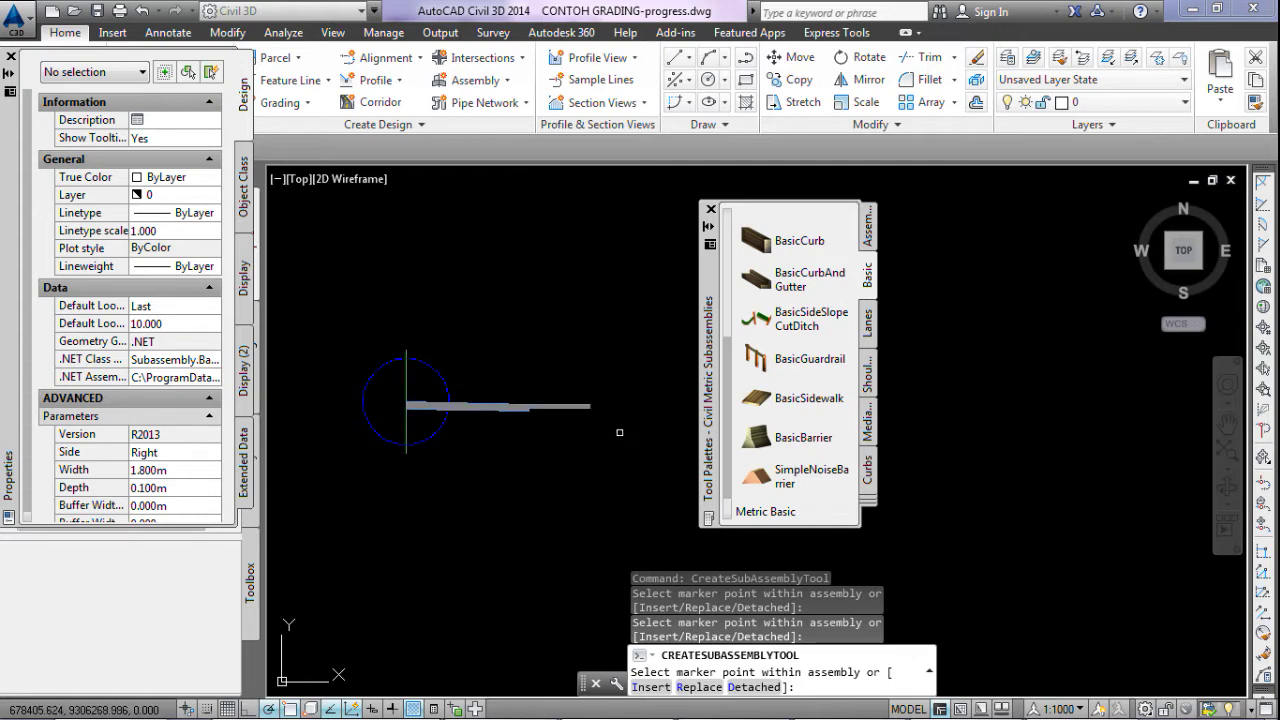
- Choose BasicSideSlopeCutDitch with 2.00:1 cut and 4.00:1 fill slopes
{"action": "scroll", "coordinate": [620, 432], "scroll_direction": "up", "scroll_amount": 2}
{"action": "scroll", "coordinate": [619, 428], "scroll_direction": "down", "scroll_amount": 2}
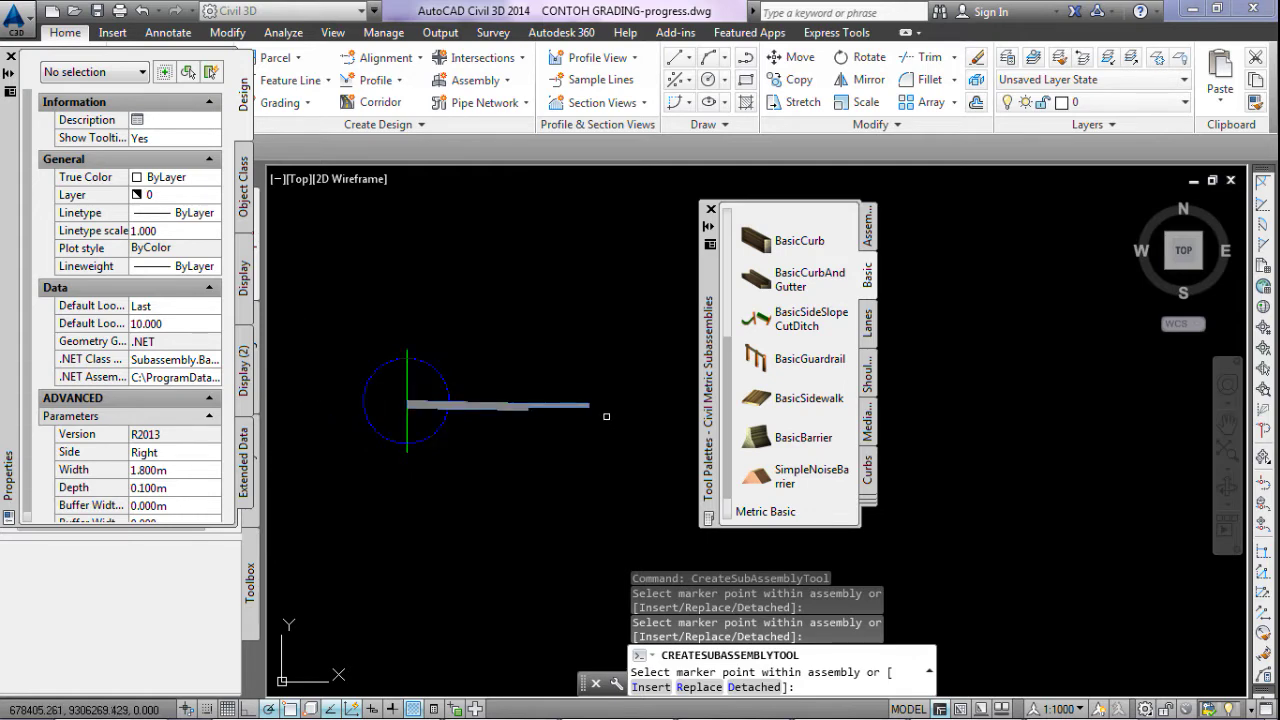
{"action": "scroll", "coordinate": [605, 413], "scroll_direction": "up", "scroll_amount": 2}
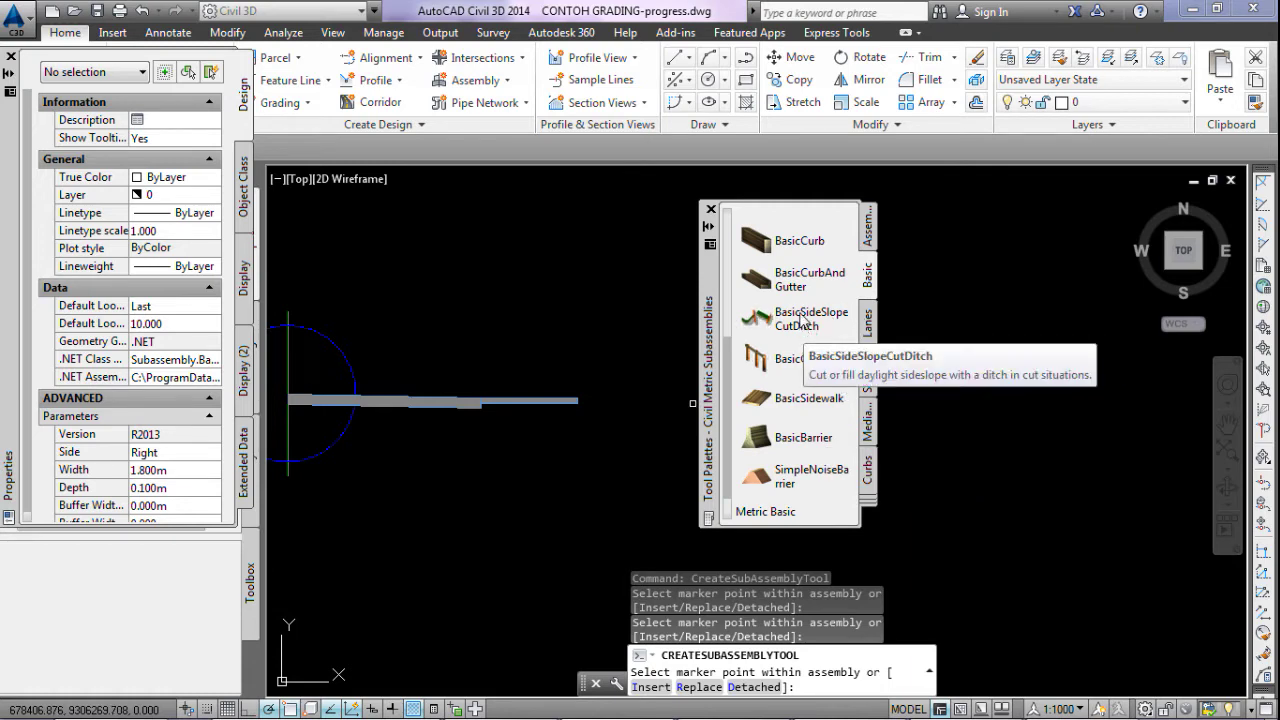
{"action": "left_click", "coordinate": [800, 330]}
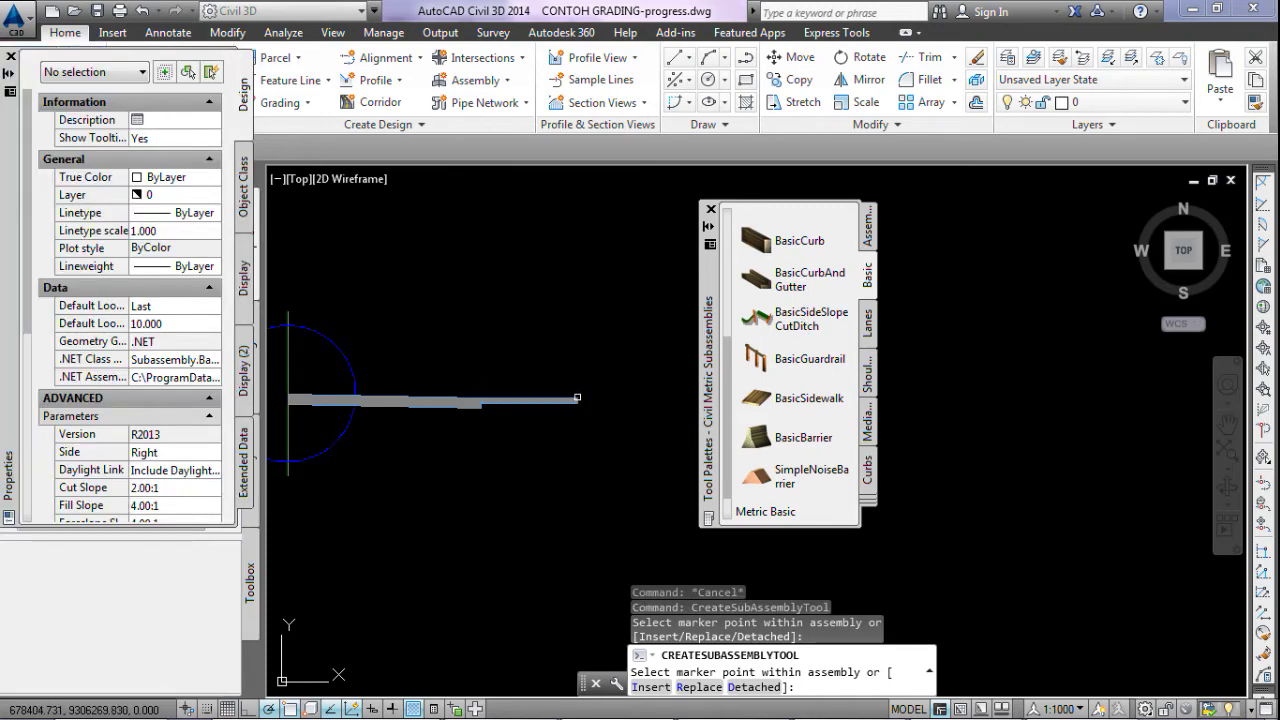
- Attach the cut-ditch side slope at the sidewalk's outer end and finish placing subassemblies
{"action": "left_click", "coordinate": [577, 398]}
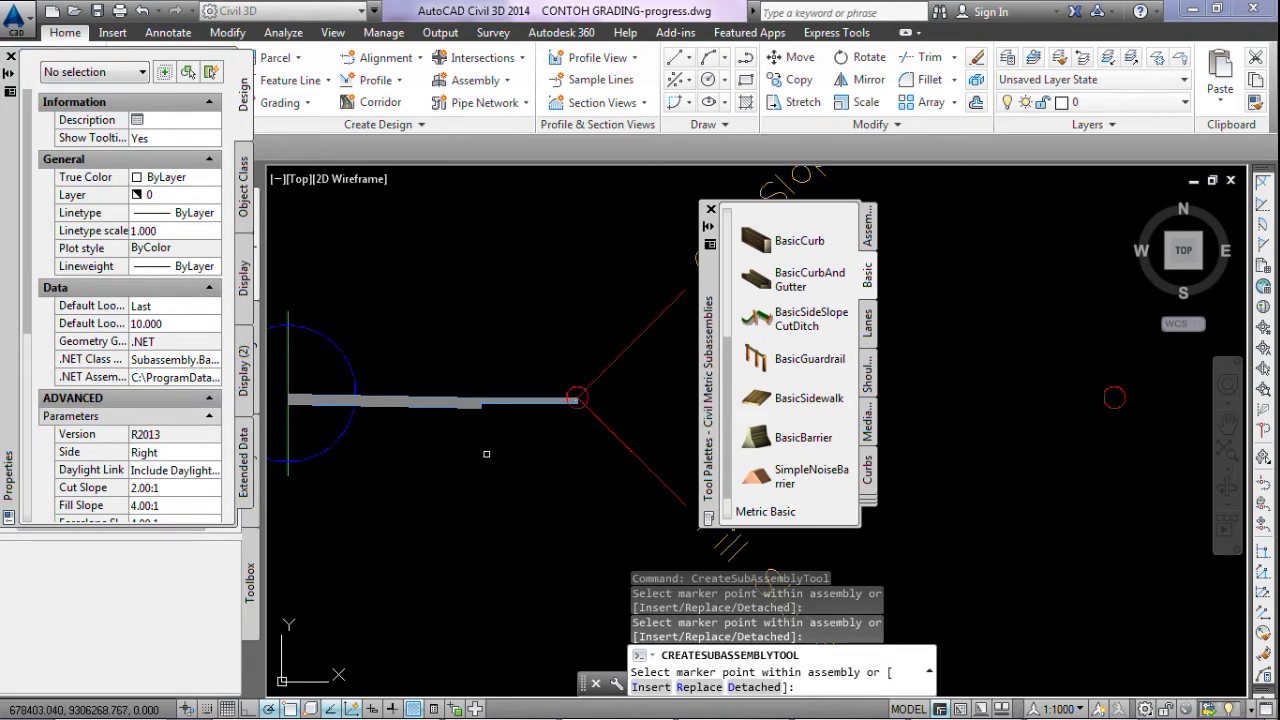
{"action": "key", "text": "Return"}
{"action": "scroll", "coordinate": [490, 445], "scroll_direction": "down", "scroll_amount": 3}
{"action": "scroll", "coordinate": [498, 436], "scroll_direction": "down", "scroll_amount": 3}
{"action": "scroll", "coordinate": [343, 428], "scroll_direction": "down", "scroll_amount": 2}
{"action": "scroll", "coordinate": [350, 420], "scroll_direction": "down", "scroll_amount": 3}
{"action": "scroll", "coordinate": [670, 545], "scroll_direction": "up", "scroll_amount": 3}
{"action": "scroll", "coordinate": [450, 370], "scroll_direction": "up", "scroll_amount": 3}
{"action": "scroll", "coordinate": [446, 366], "scroll_direction": "up", "scroll_amount": 2}
{"action": "scroll", "coordinate": [446, 365], "scroll_direction": "up", "scroll_amount": 1}
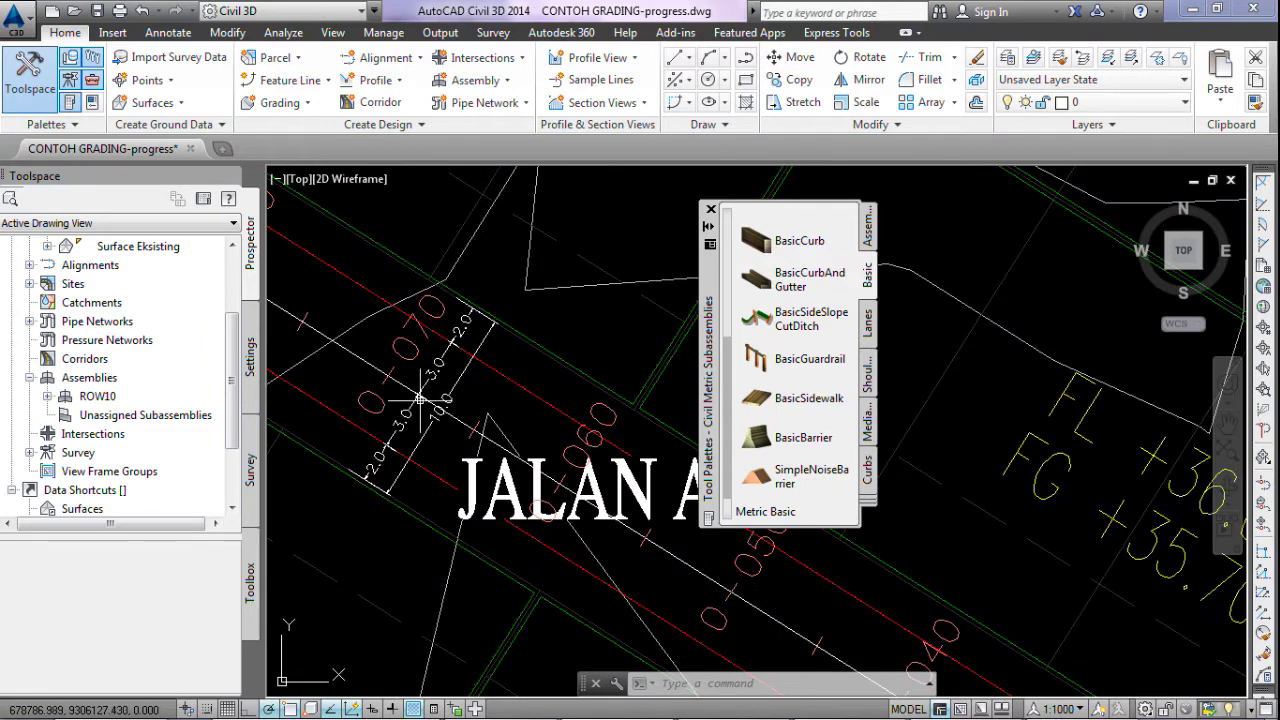
- Zoom back onto the ROW10 assembly and select the sidewalk subassembly
{"action": "scroll", "coordinate": [420, 398], "scroll_direction": "up", "scroll_amount": 3}
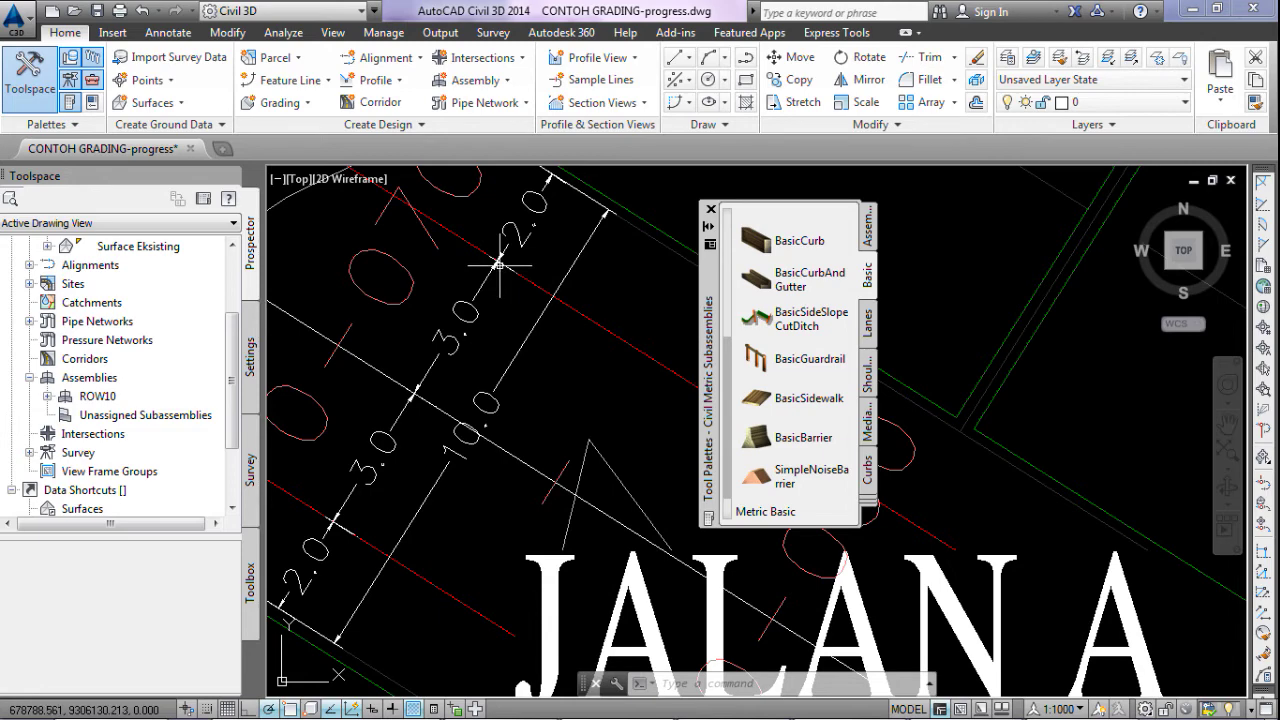
{"action": "scroll", "coordinate": [499, 263], "scroll_direction": "down", "scroll_amount": 3}
{"action": "scroll", "coordinate": [515, 340], "scroll_direction": "down", "scroll_amount": 3}
{"action": "scroll", "coordinate": [530, 422], "scroll_direction": "down", "scroll_amount": 3}
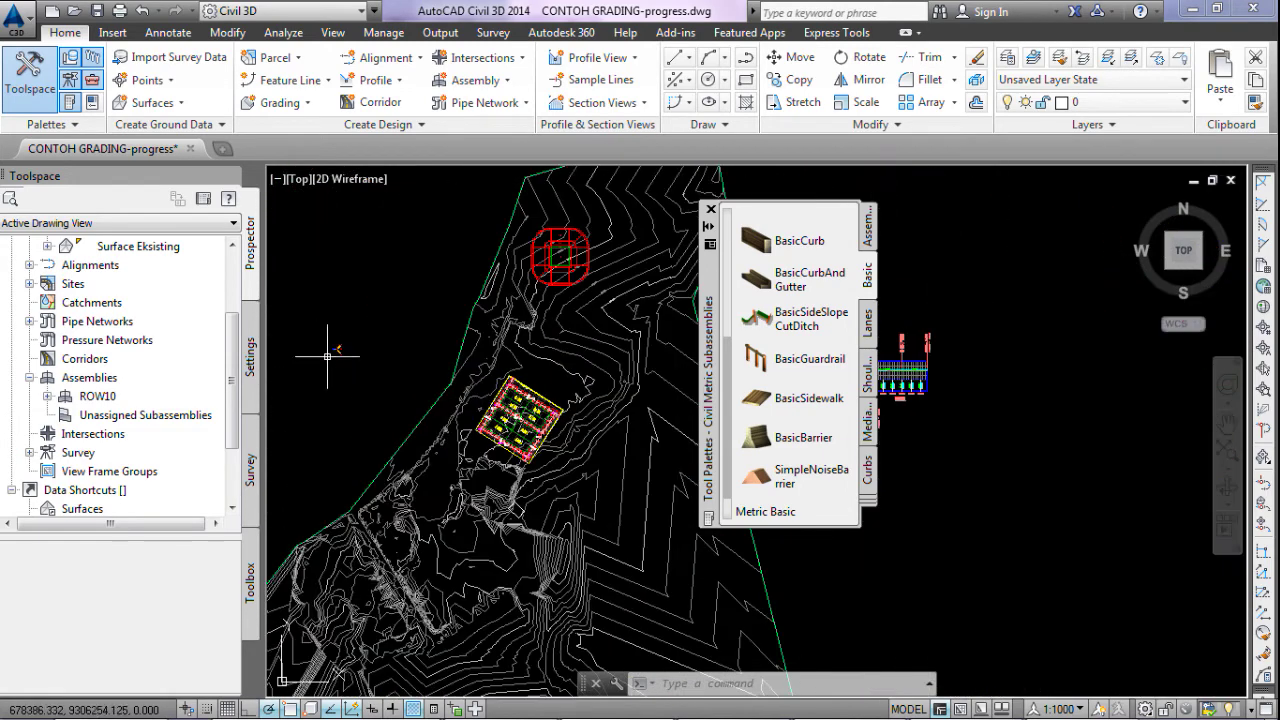
{"action": "scroll", "coordinate": [330, 356], "scroll_direction": "up", "scroll_amount": 3}
{"action": "scroll", "coordinate": [514, 398], "scroll_direction": "up", "scroll_amount": 2}
{"action": "scroll", "coordinate": [514, 390], "scroll_direction": "down", "scroll_amount": 2}
{"action": "scroll", "coordinate": [554, 386], "scroll_direction": "down", "scroll_amount": 1}
{"action": "scroll", "coordinate": [554, 386], "scroll_direction": "up", "scroll_amount": 2}
{"action": "scroll", "coordinate": [565, 392], "scroll_direction": "up", "scroll_amount": 2}
{"action": "left_click", "coordinate": [553, 400]}
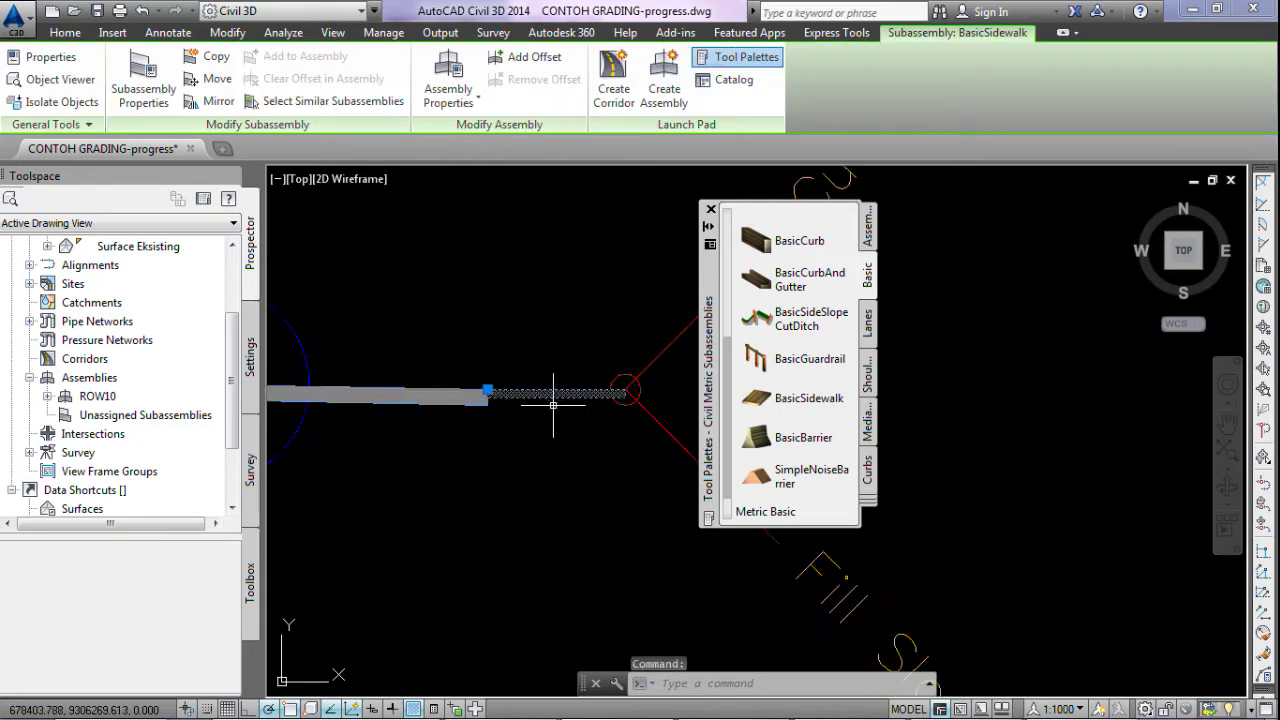
- Set the BasicLane Width to 3.000 m and Depth to 0.500 m, keeping the -2.00% slope
{"action": "key", "text": "Escape"}
{"action": "left_click", "coordinate": [545, 437]}
{"action": "left_click", "coordinate": [140, 95]}
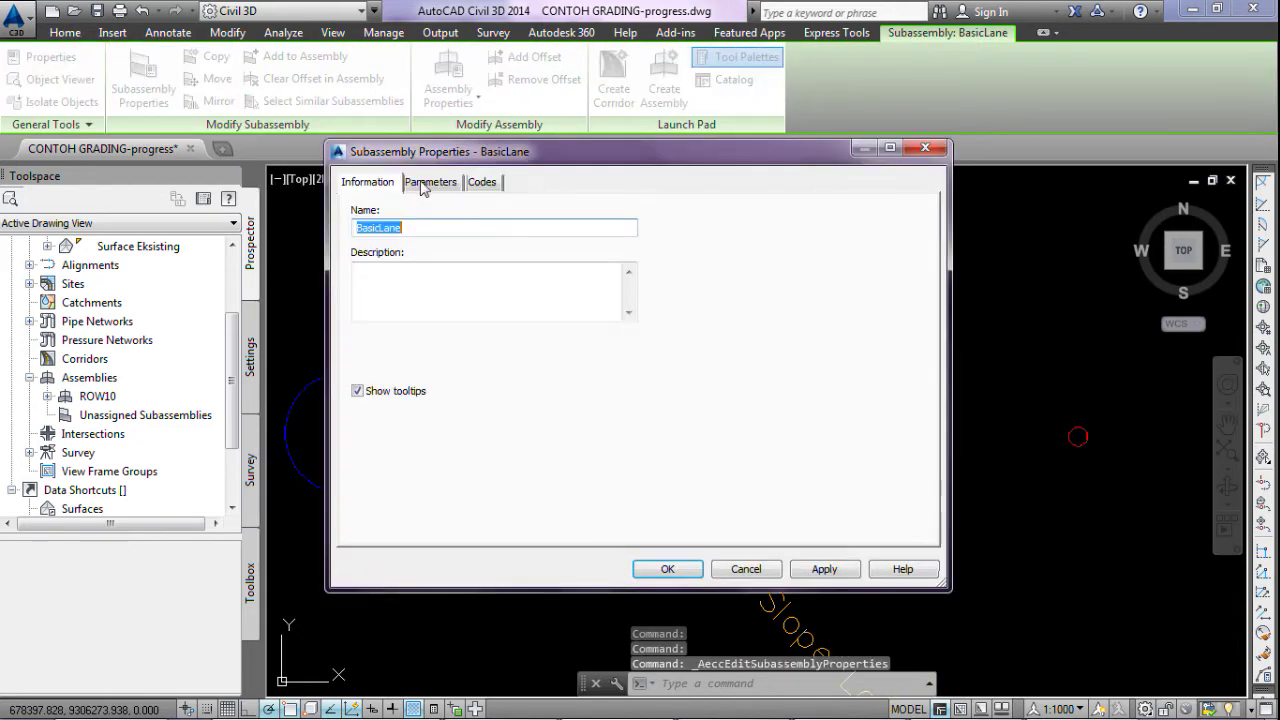
{"action": "left_click", "coordinate": [428, 183]}
{"action": "double_click", "coordinate": [541, 276]}
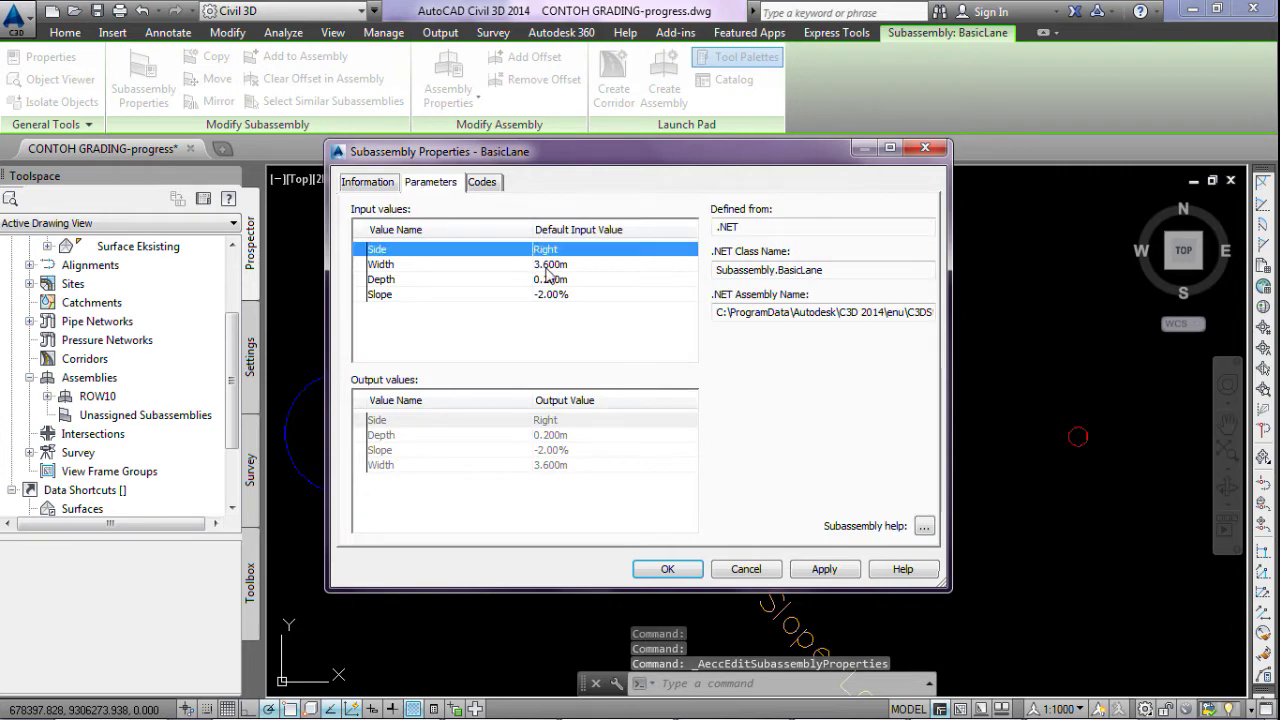
{"action": "type", "text": "3"}
{"action": "key", "text": "Return"}
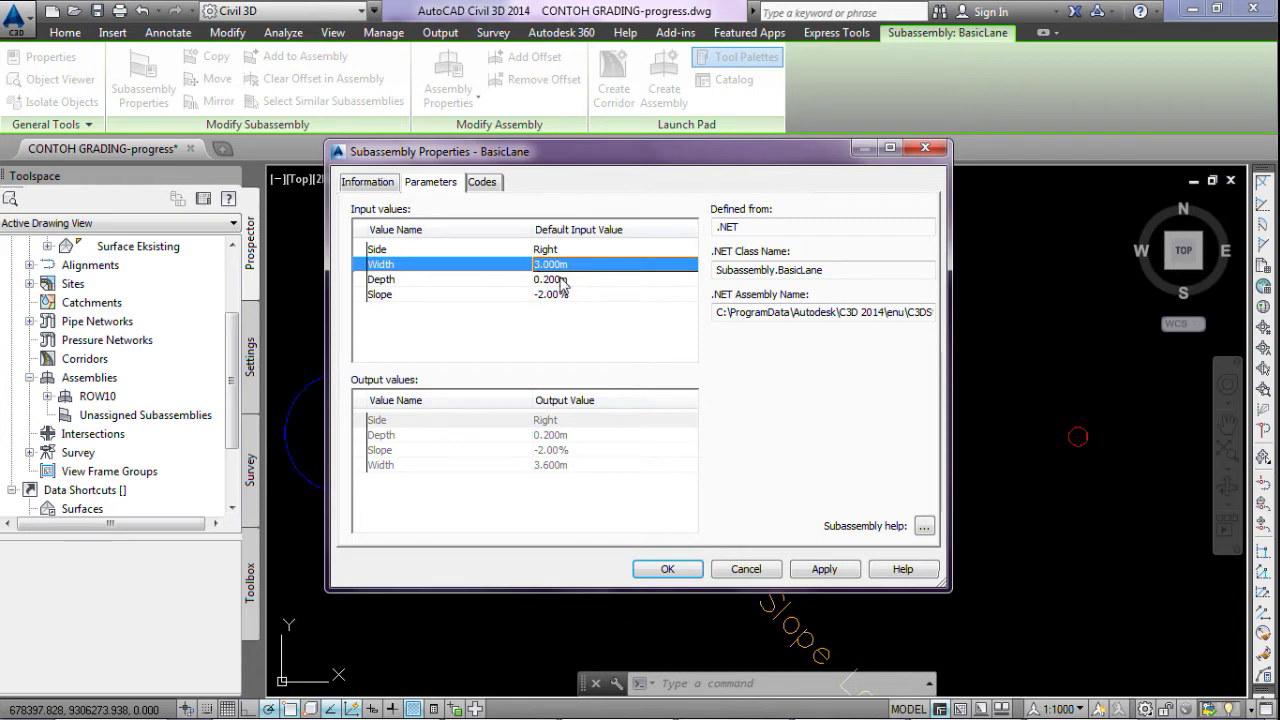
{"action": "left_click", "coordinate": [567, 286]}
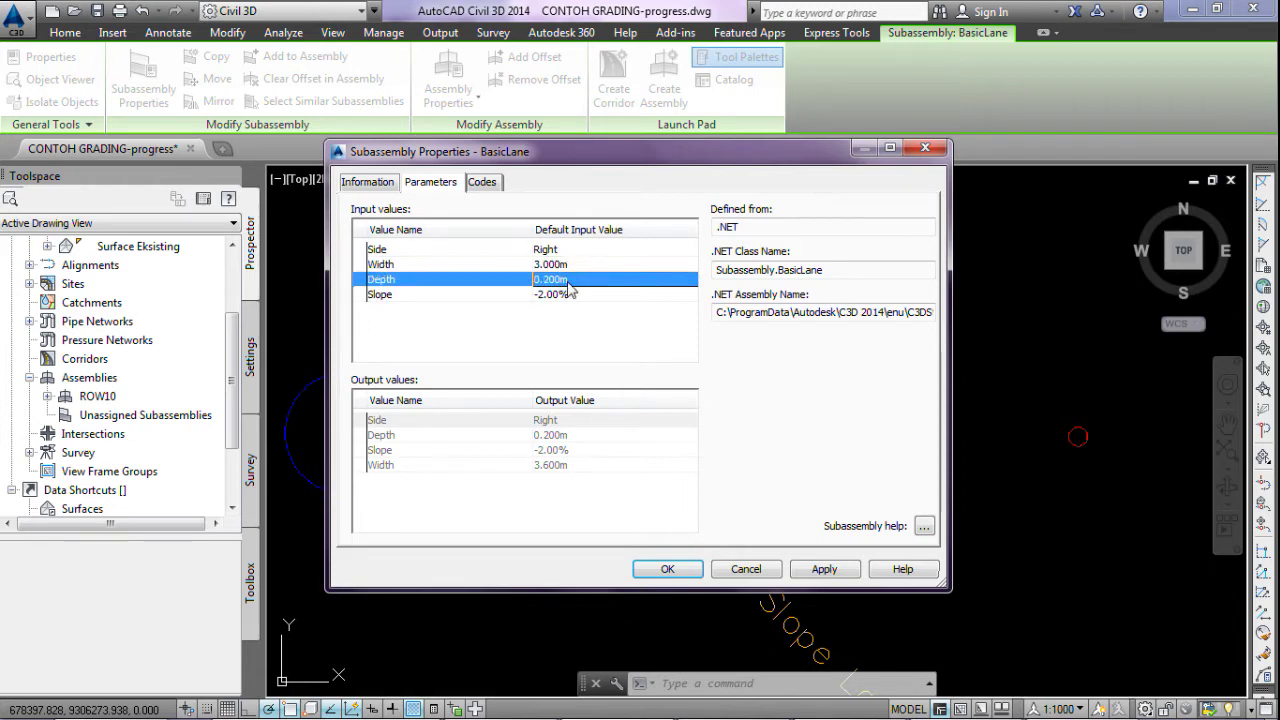
{"action": "left_click", "coordinate": [569, 284]}
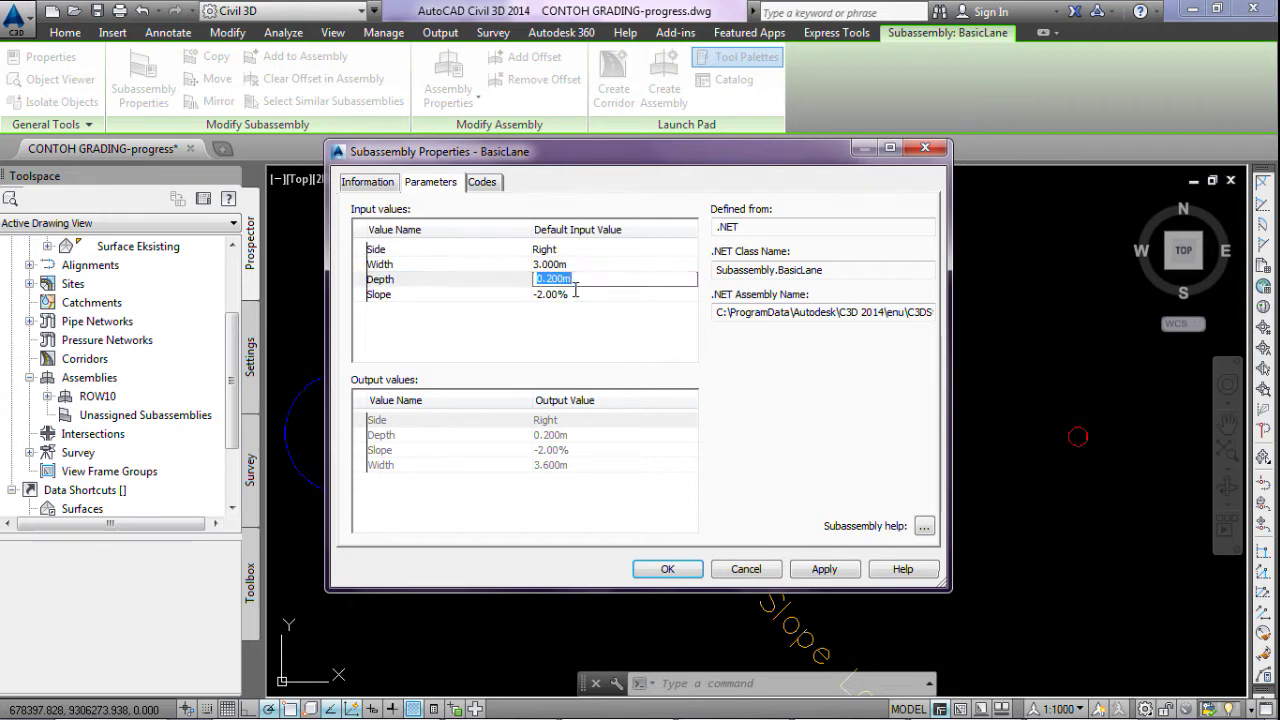
{"action": "type", "text": ".5"}
{"action": "key", "text": "Return"}
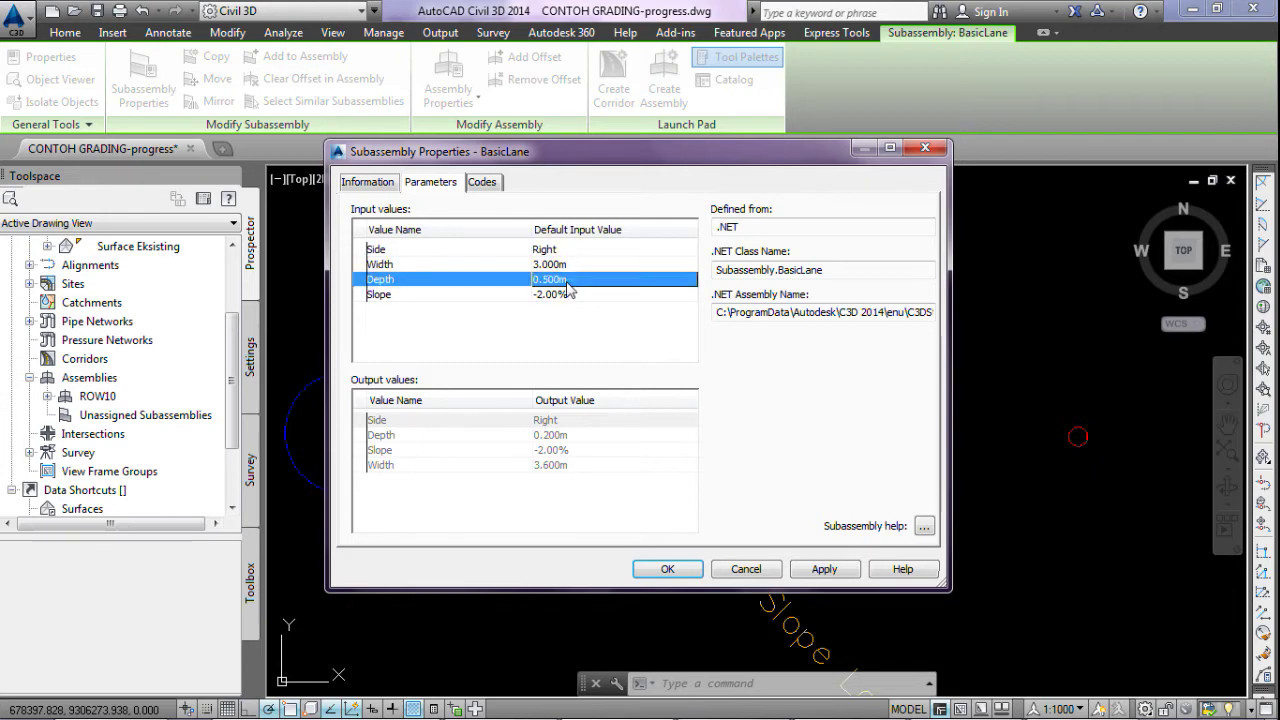
{"action": "left_click", "coordinate": [824, 569]}
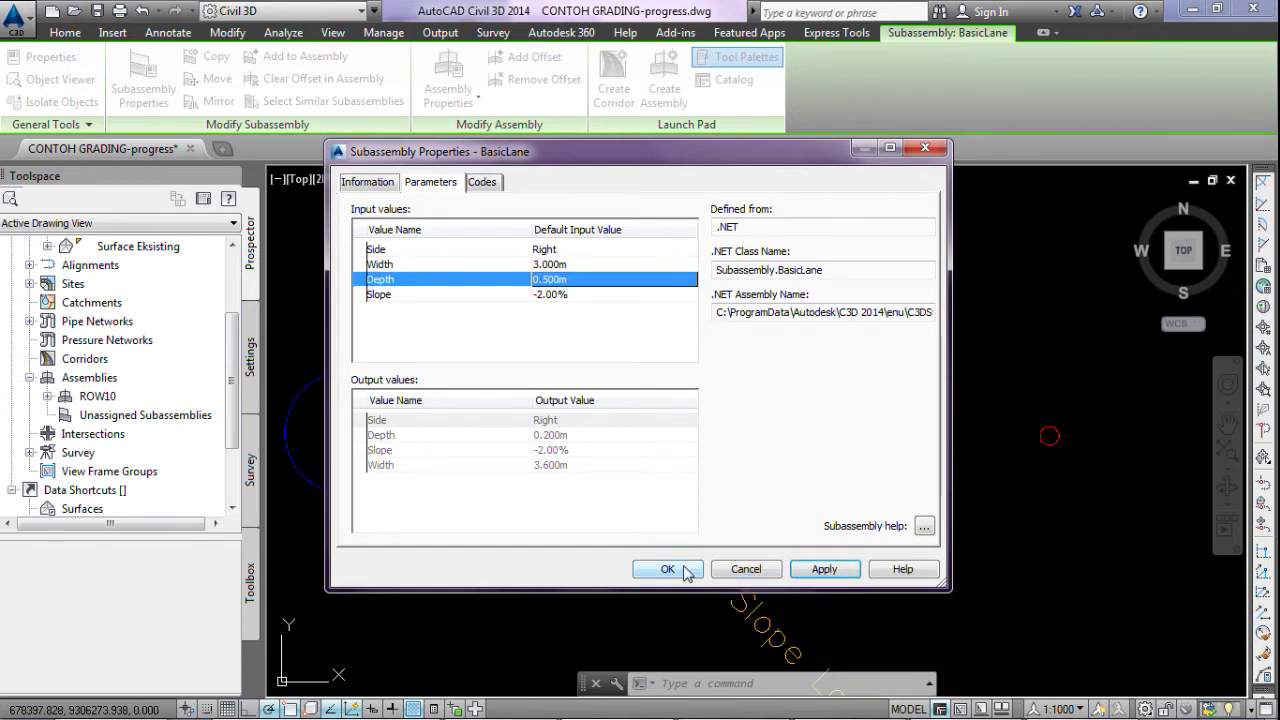
{"action": "left_click", "coordinate": [667, 569]}
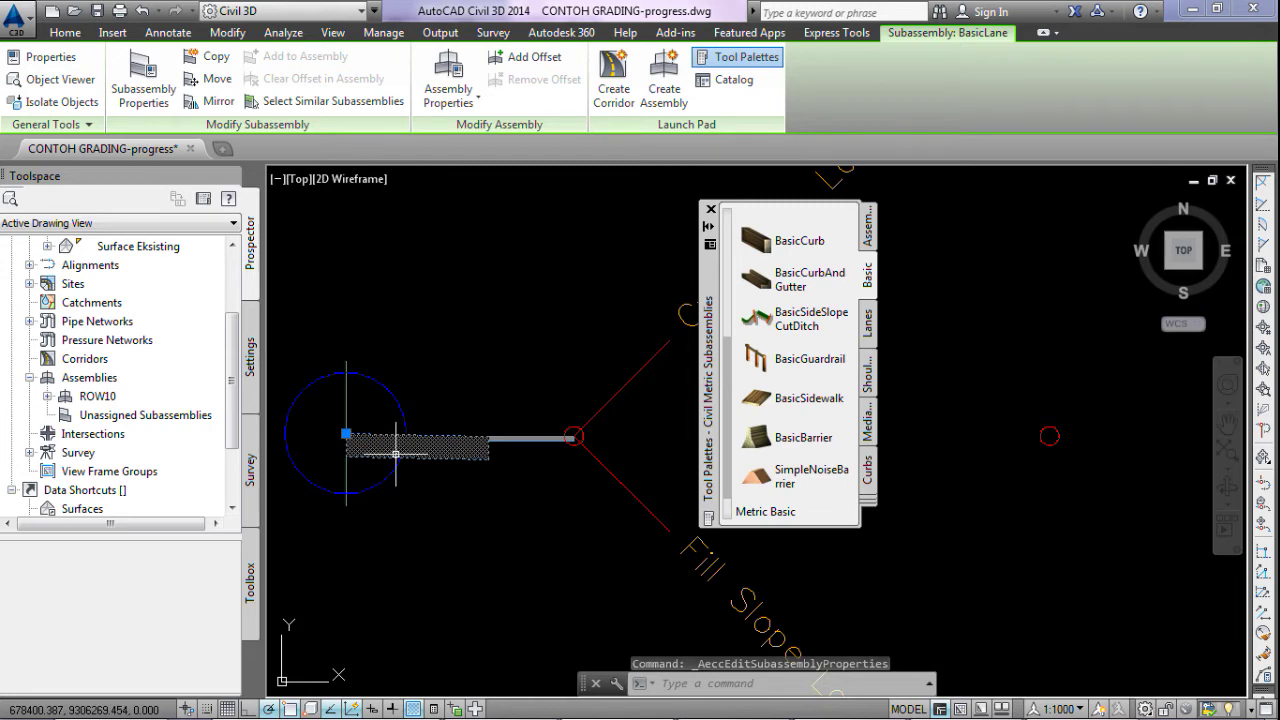
{"action": "key", "text": "Escape"}
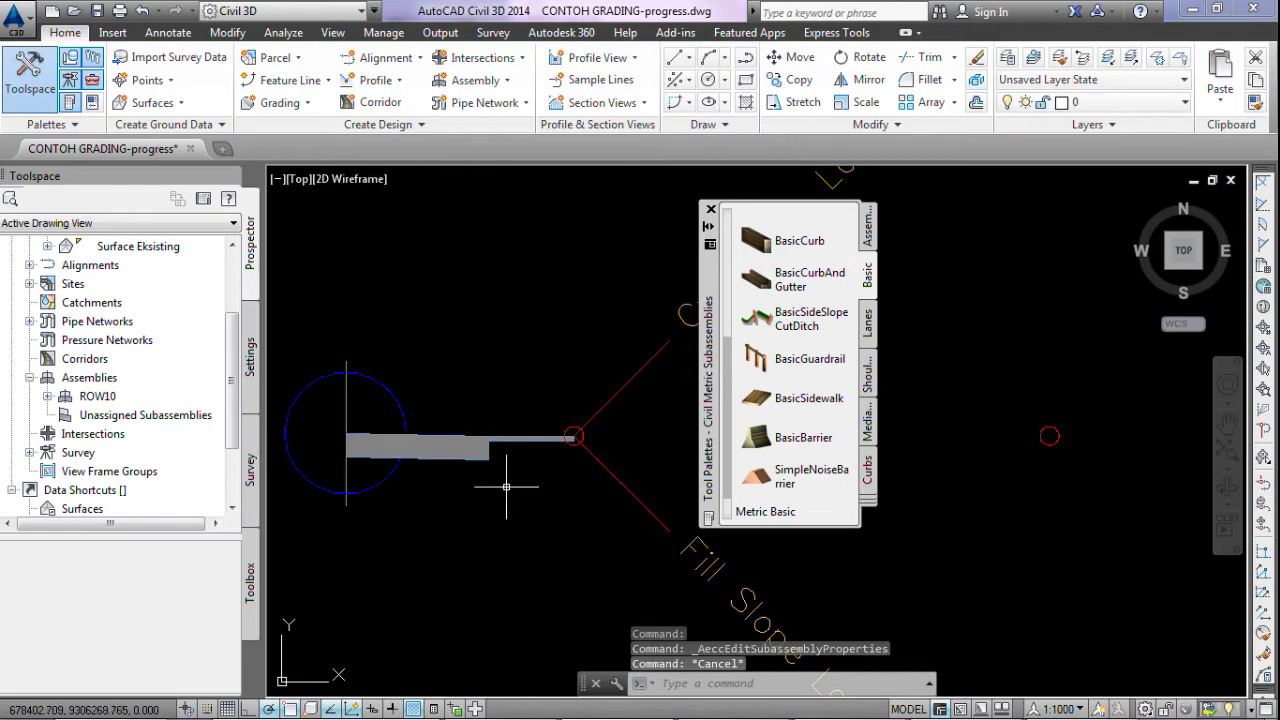
{"action": "scroll", "coordinate": [507, 485], "scroll_direction": "up", "scroll_amount": 2}
{"action": "scroll", "coordinate": [480, 429], "scroll_direction": "up", "scroll_amount": 1}
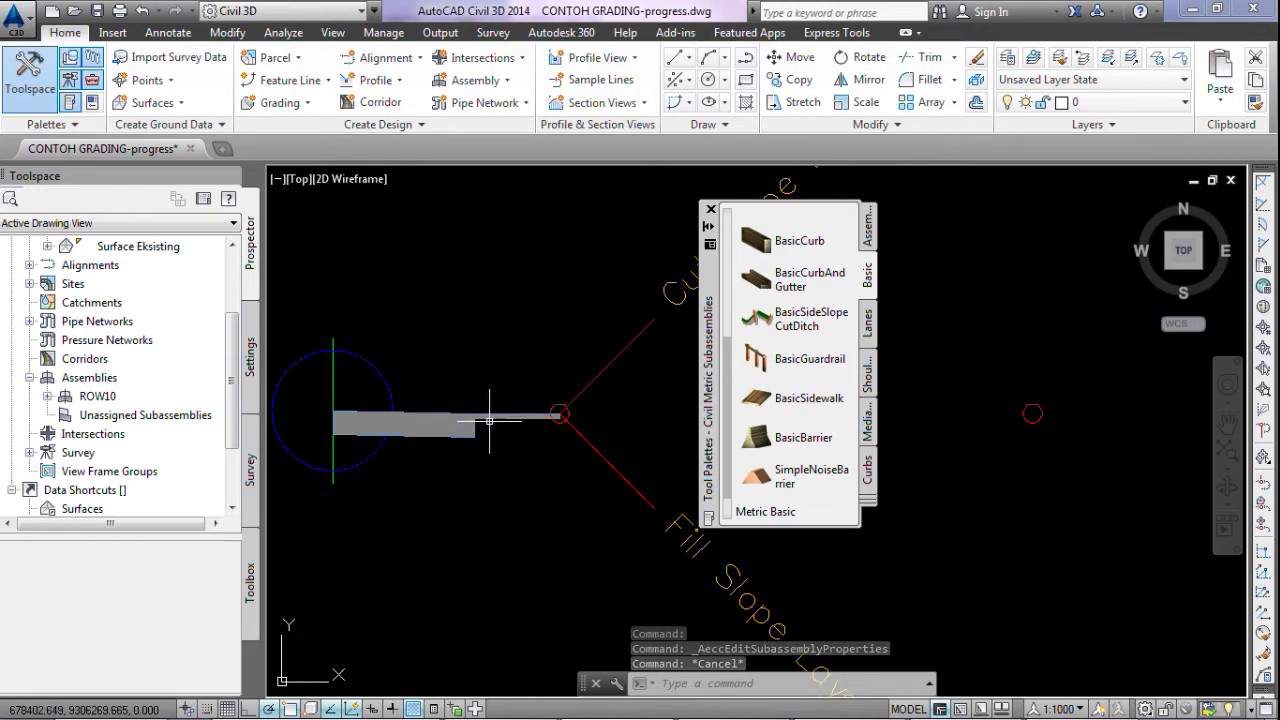
{"action": "scroll", "coordinate": [502, 414], "scroll_direction": "down", "scroll_amount": 2}
{"action": "left_click", "coordinate": [502, 414]}
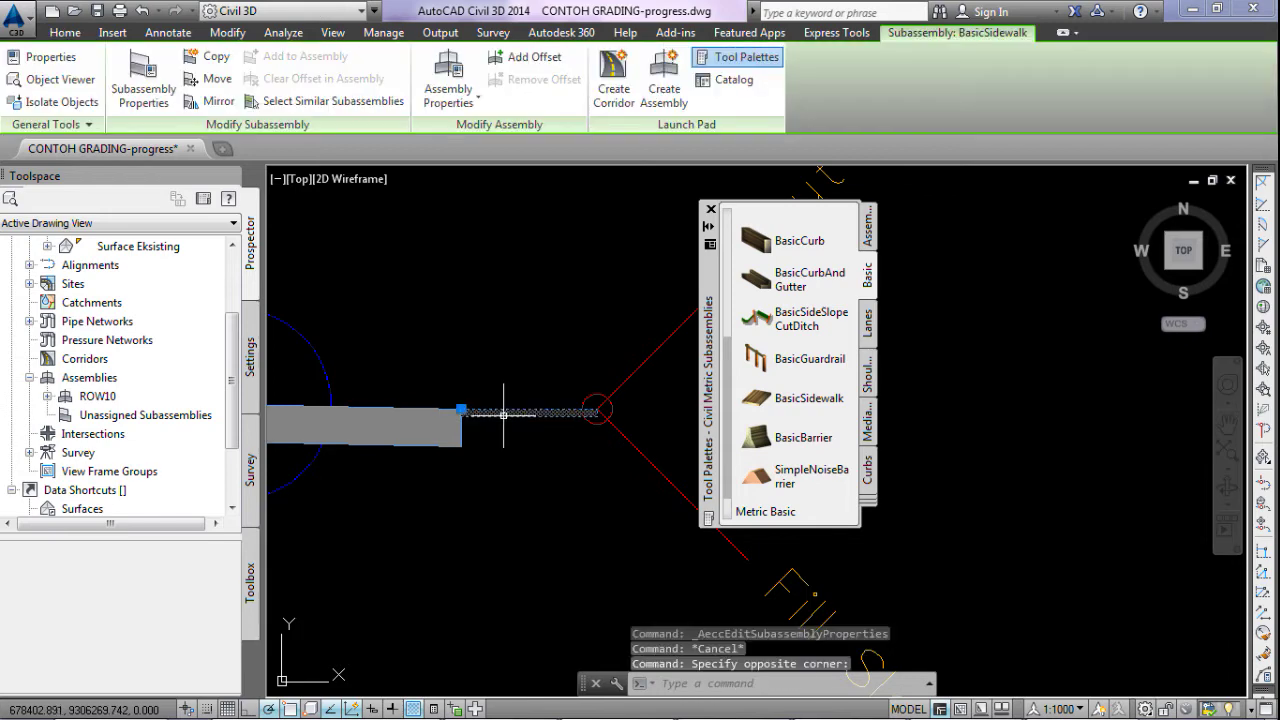
- Open the sidewalk's parameters and bring up the BasicSideWalk subassembly help page
{"action": "left_click", "coordinate": [157, 85]}
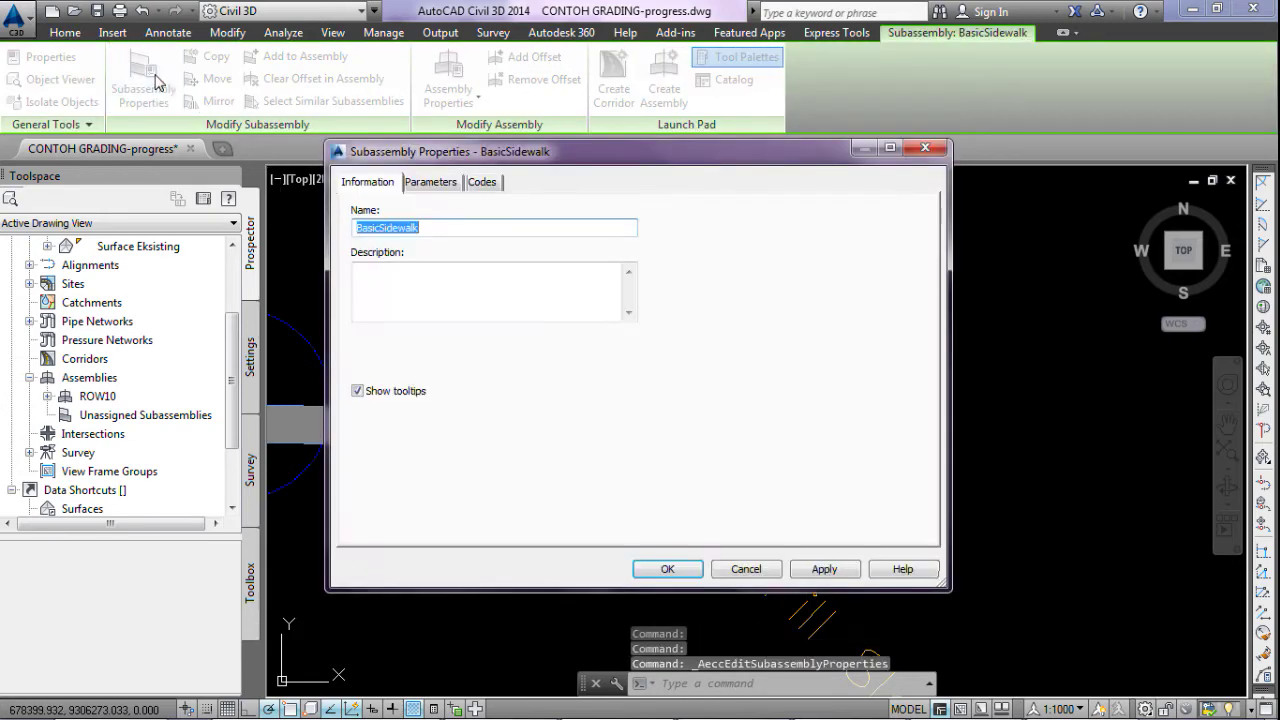
{"action": "left_click", "coordinate": [430, 182]}
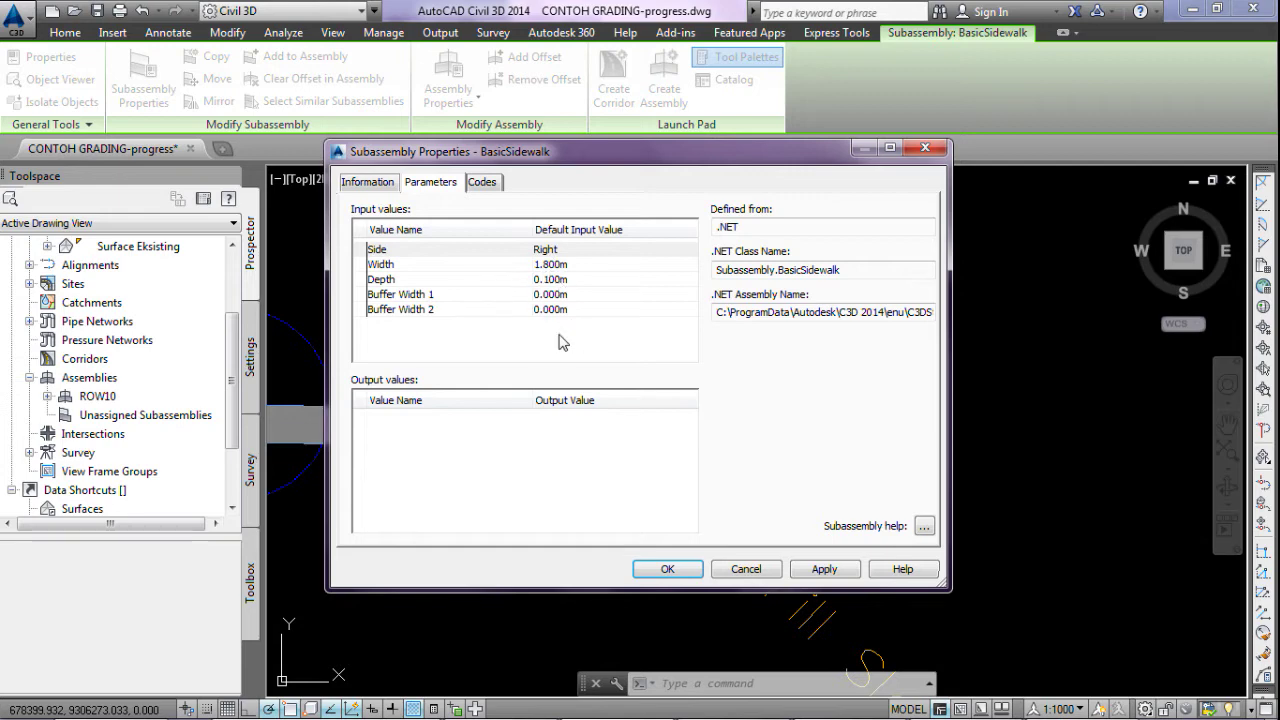
{"action": "left_click", "coordinate": [924, 527]}
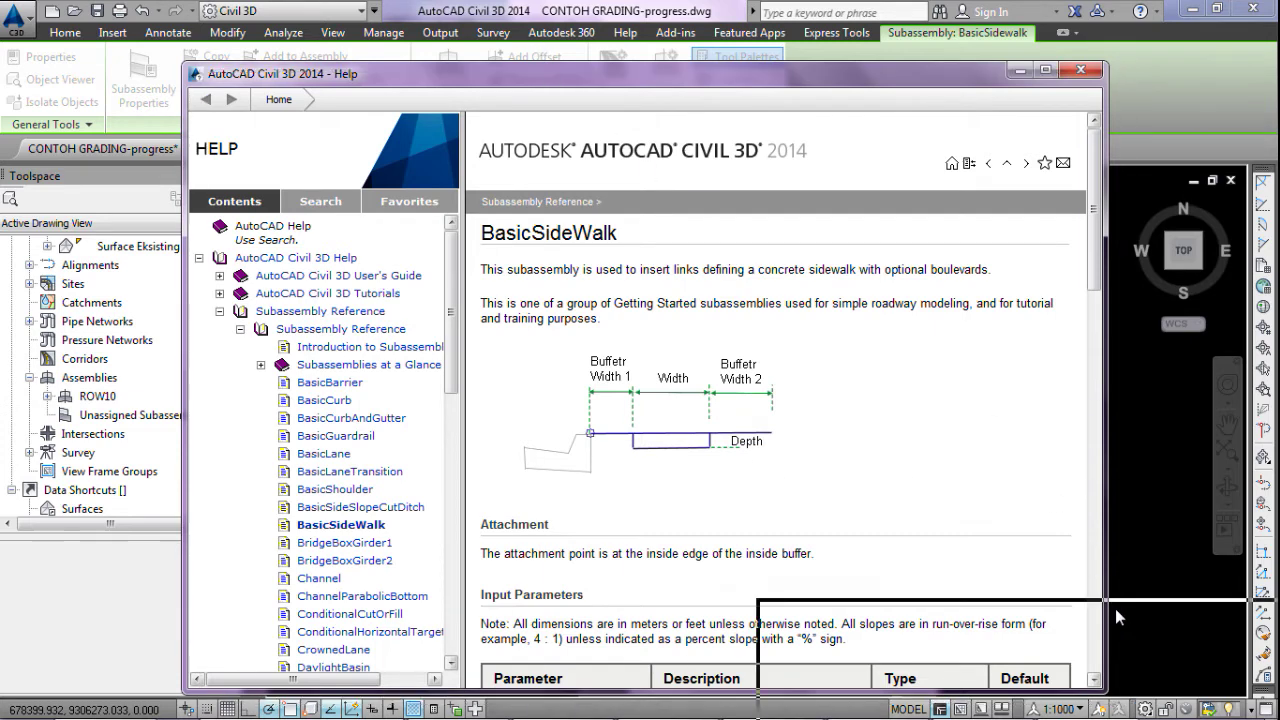
- Review the BasicSideWalk buffer-width diagram beside the properties, then close the Help window
{"action": "left_click_drag", "start_coordinate": [543, 73], "coordinate": [1119, 611]}
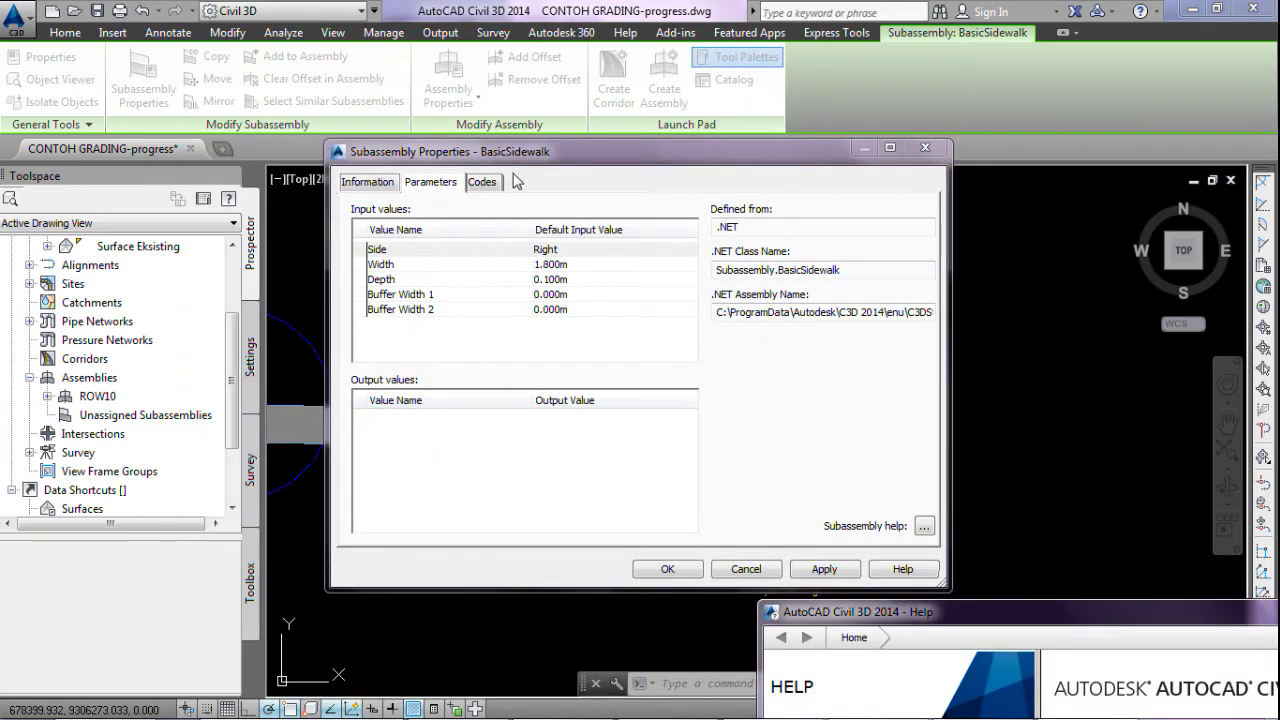
{"action": "left_click_drag", "start_coordinate": [970, 611], "coordinate": [455, 175]}
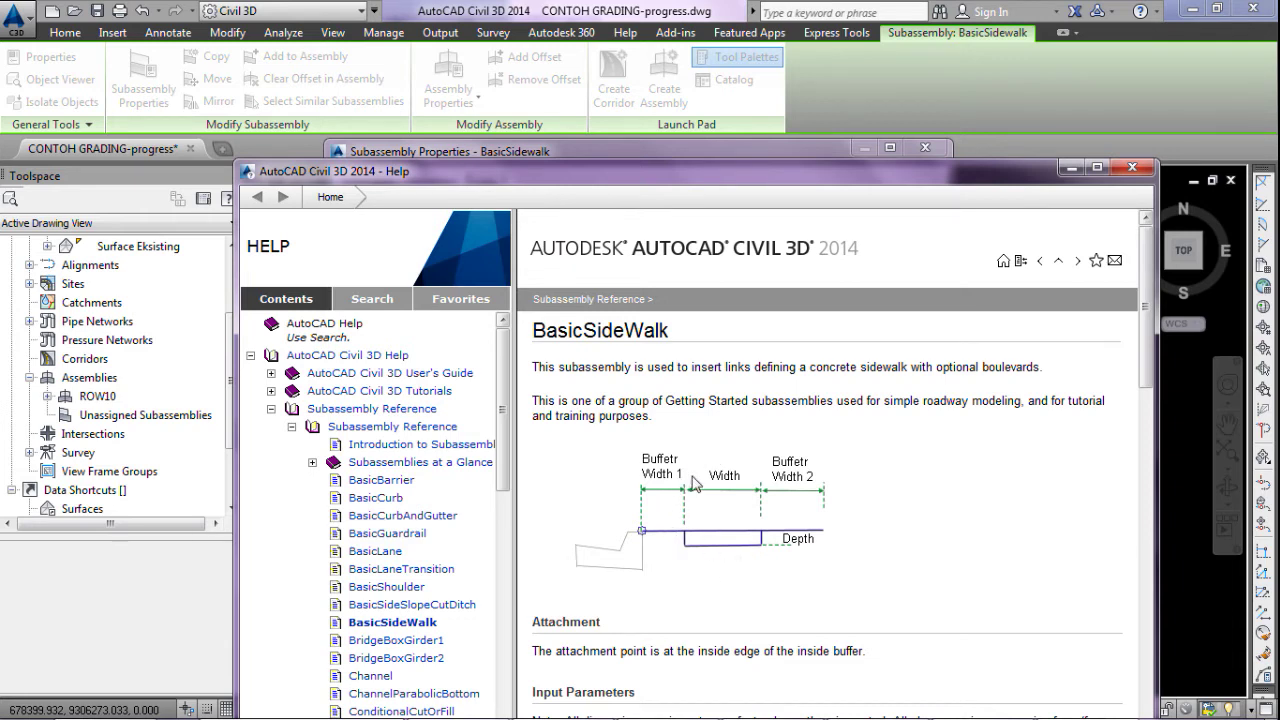
{"action": "left_click", "coordinate": [1066, 168]}
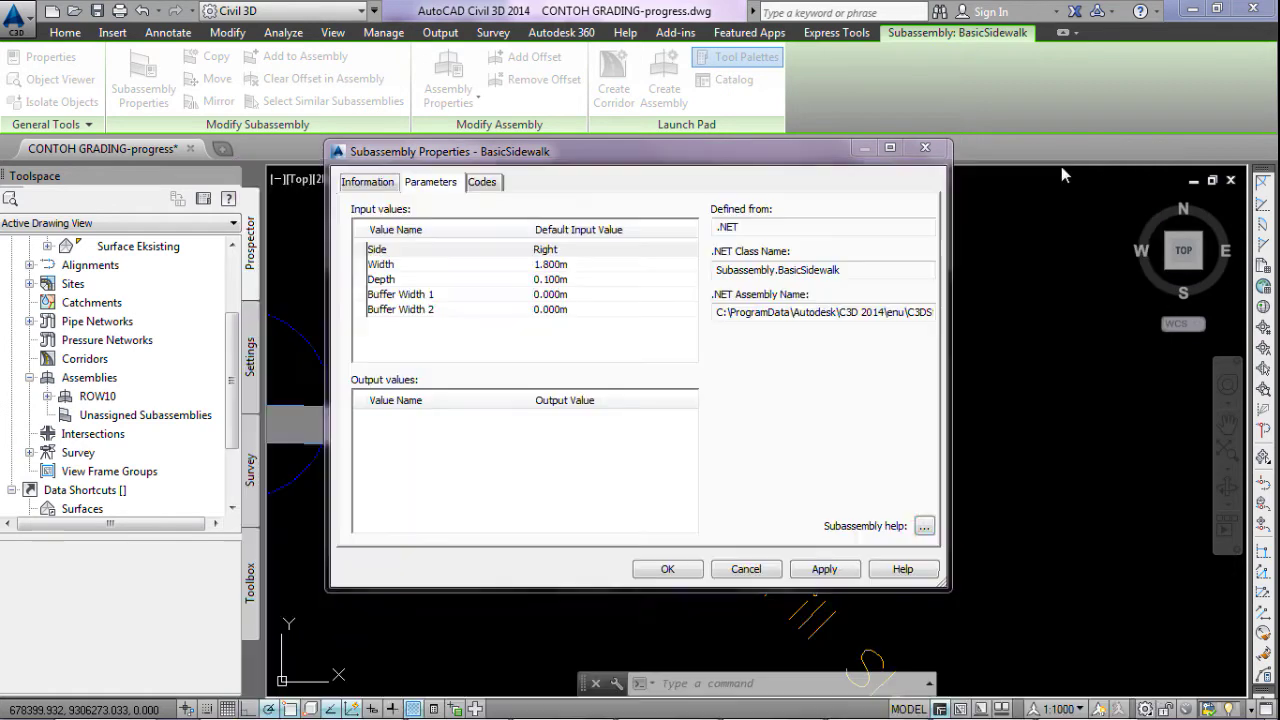
- Set the BasicSidewalk Buffer Width 1 to 2.000m and its Depth to 0.000m
{"action": "left_click", "coordinate": [540, 295]}
{"action": "left_click", "coordinate": [544, 298]}
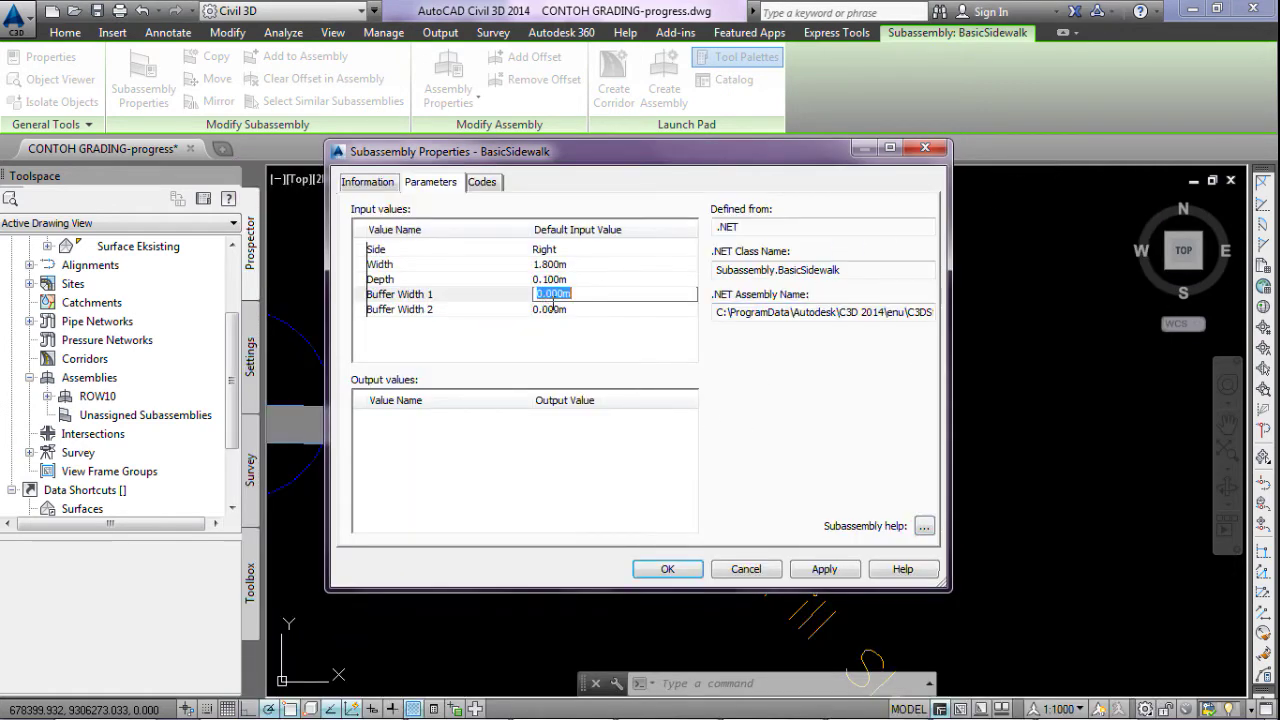
{"action": "type", "text": "2"}
{"action": "key", "text": "Return"}
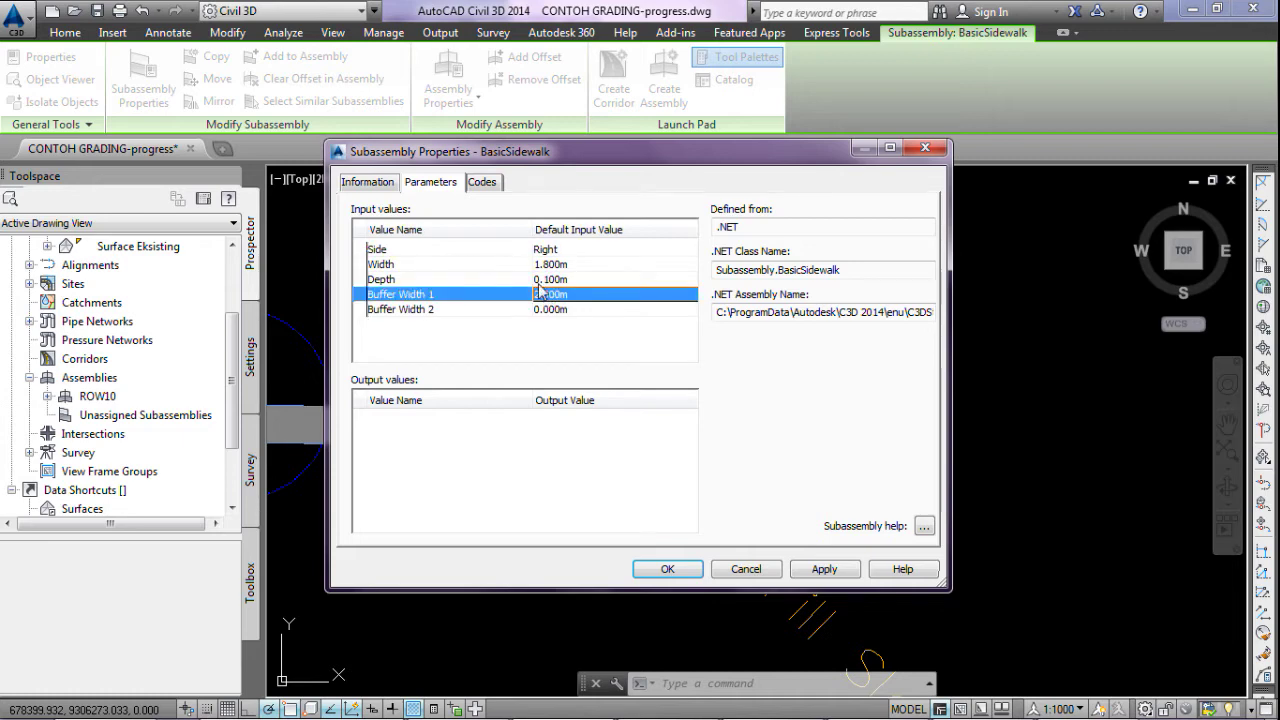
{"action": "left_click", "coordinate": [552, 280]}
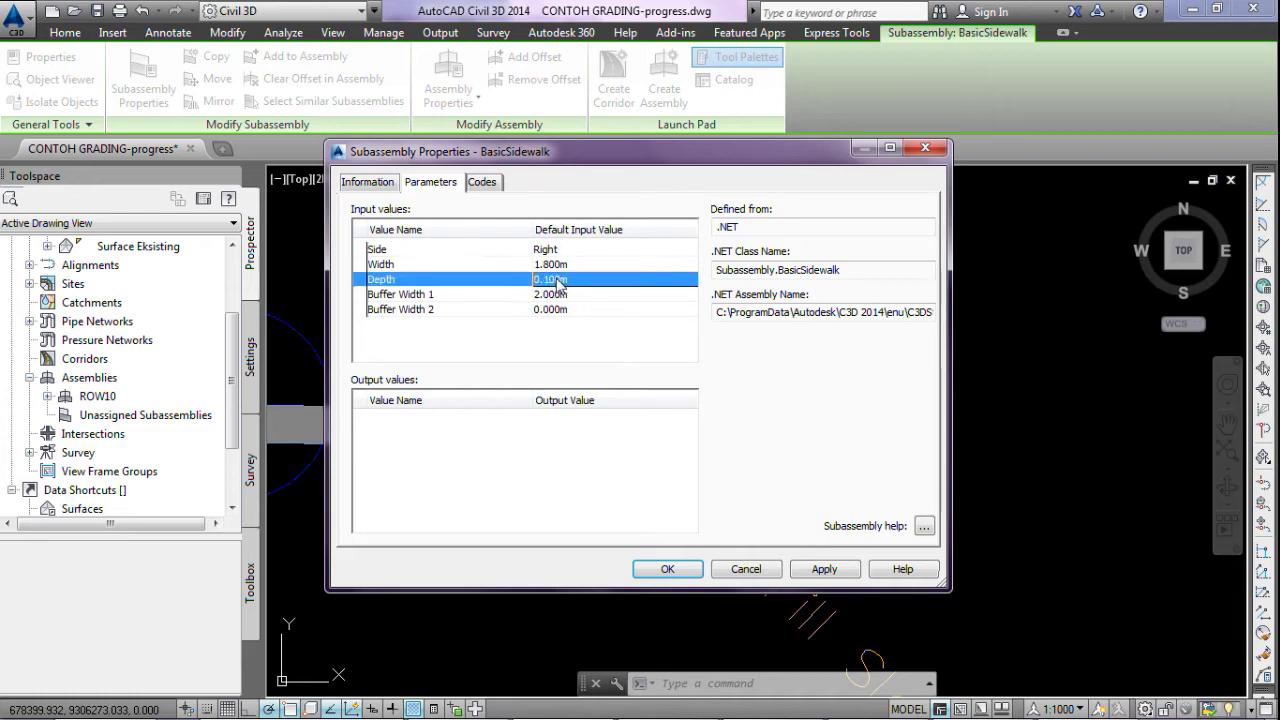
{"action": "left_click", "coordinate": [574, 286]}
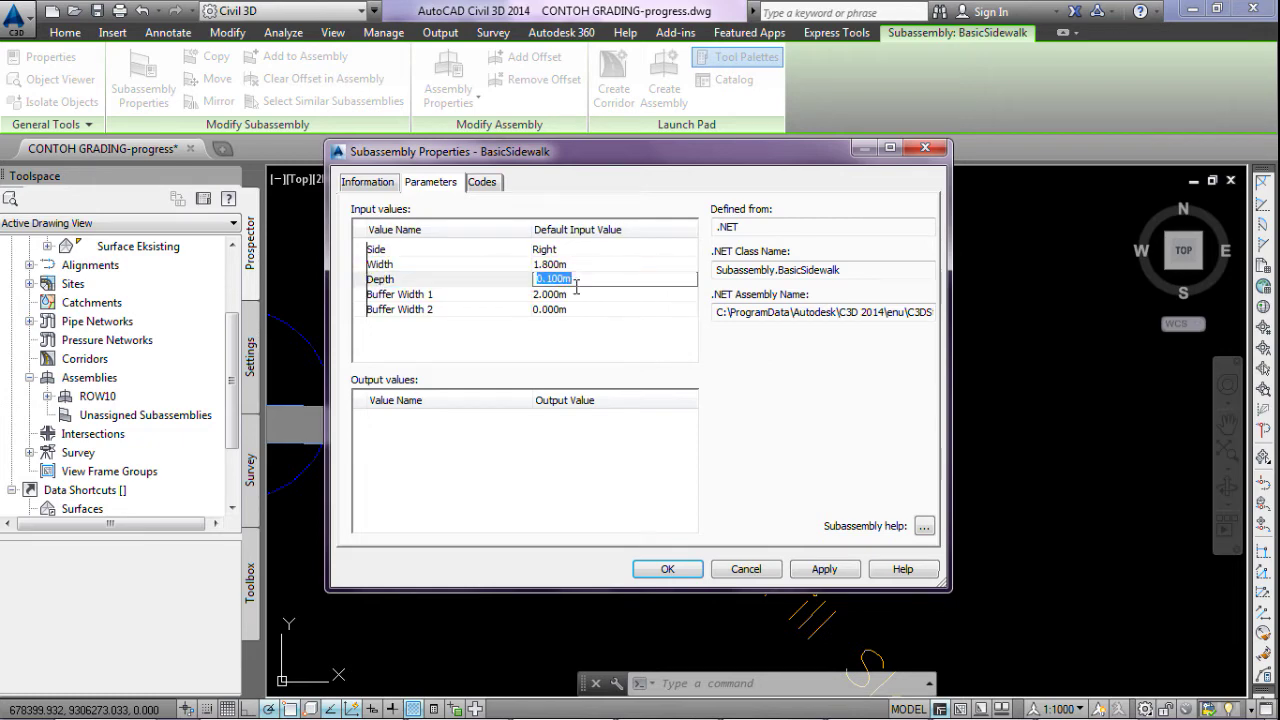
{"action": "type", "text": "0"}
{"action": "key", "text": "Return"}
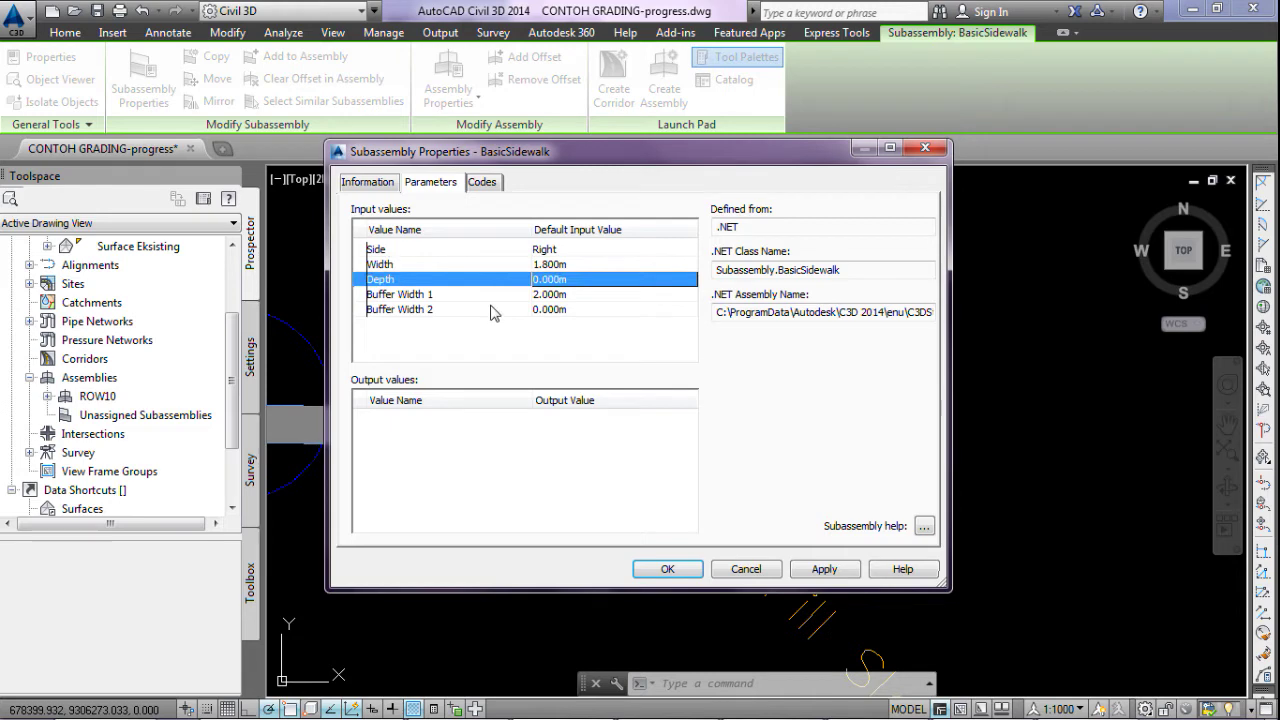
- Set the sidewalk Width to 0.000m, then apply and close the subassembly properties
{"action": "left_click", "coordinate": [549, 266]}
{"action": "left_click", "coordinate": [549, 266]}
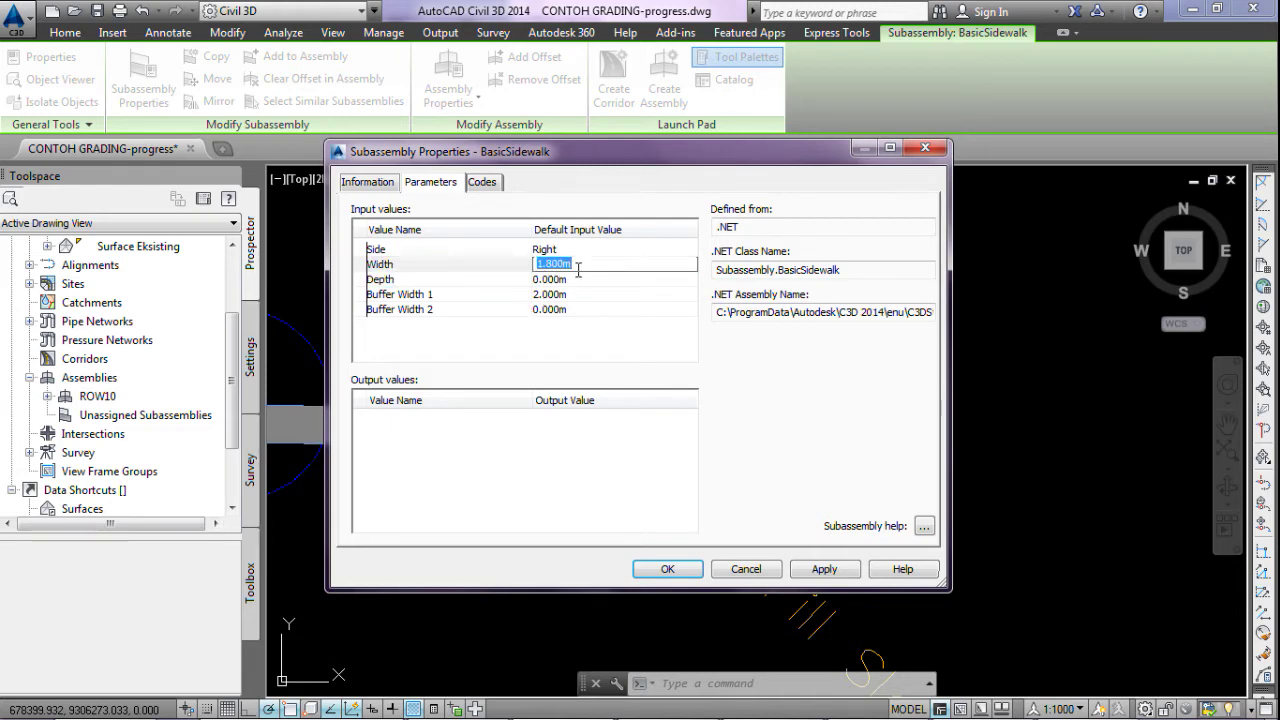
{"action": "type", "text": "0"}
{"action": "key", "text": "Return"}
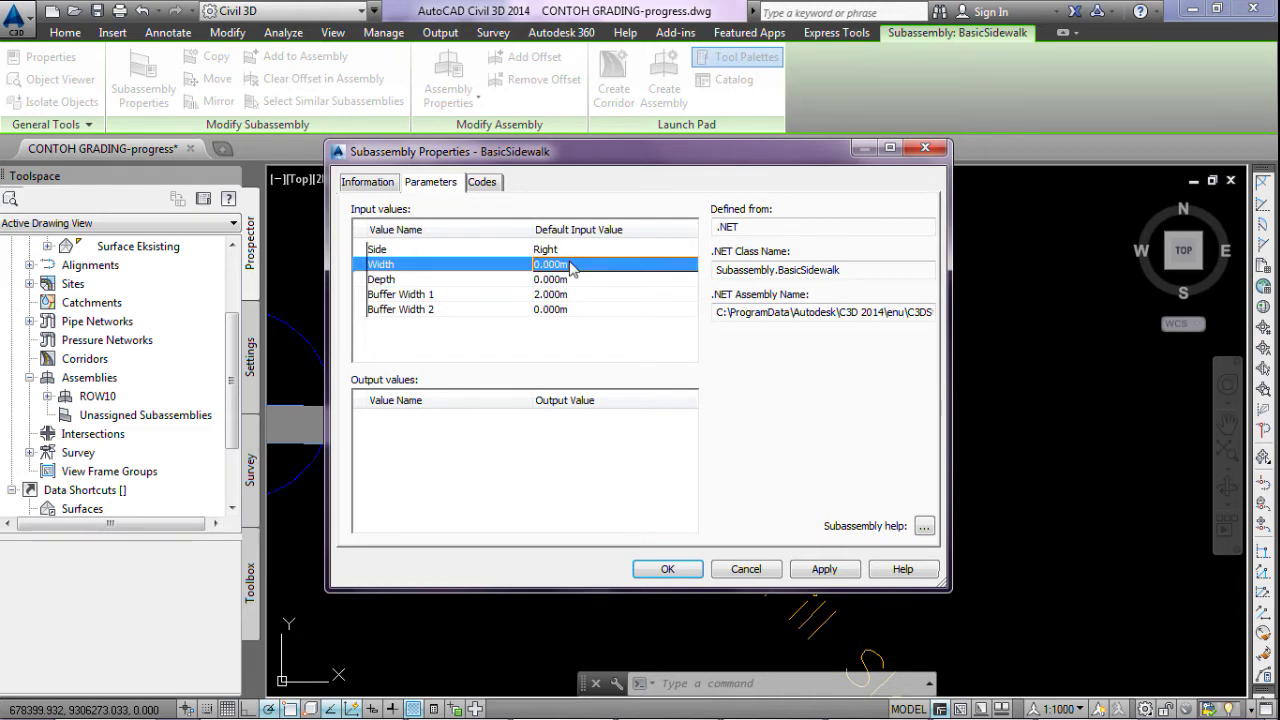
{"action": "left_click", "coordinate": [810, 568]}
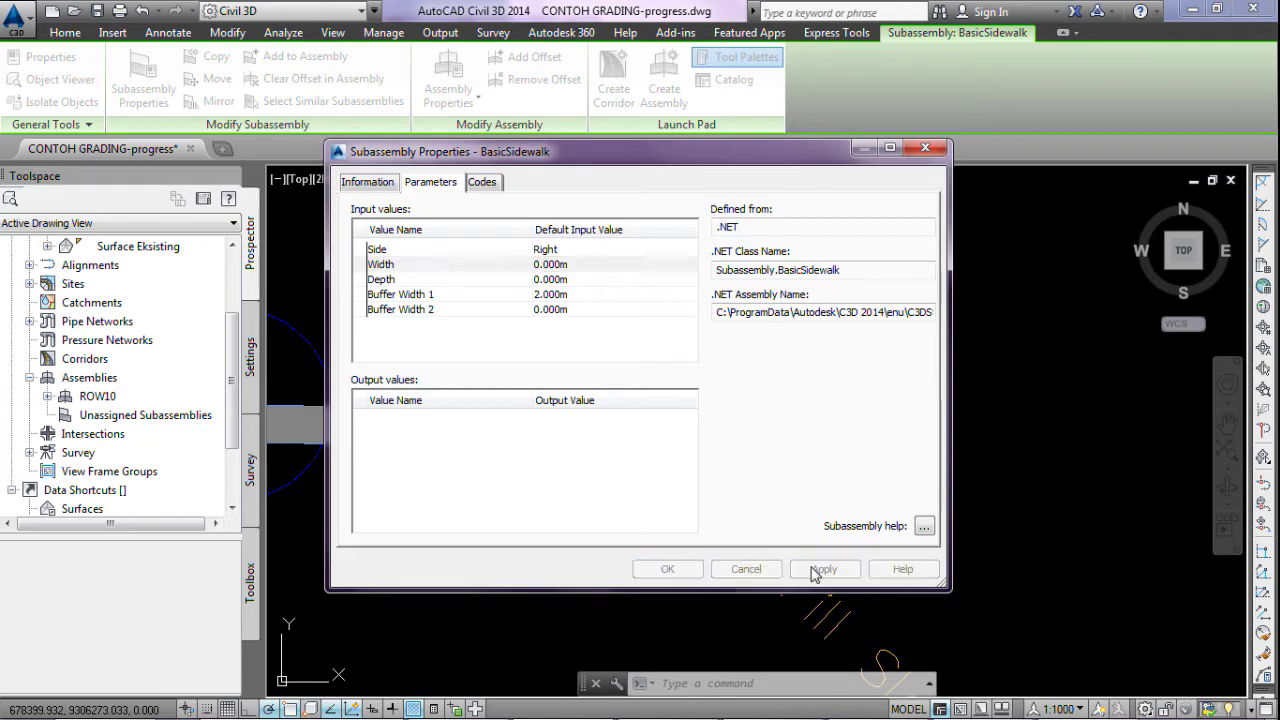
{"action": "left_click", "coordinate": [668, 569]}
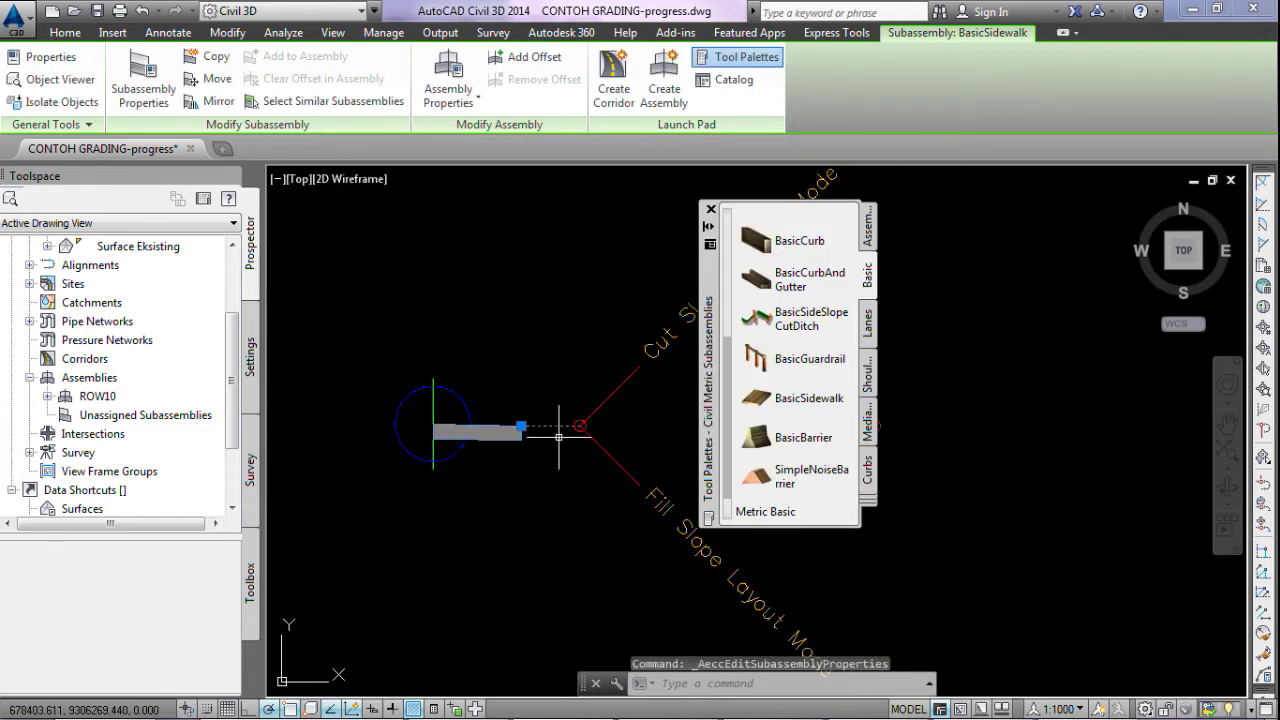
- Zoom out, window-select the outer BasicSideSlopeCutDitch subassembly and open its properties
{"action": "key", "text": "Escape"}
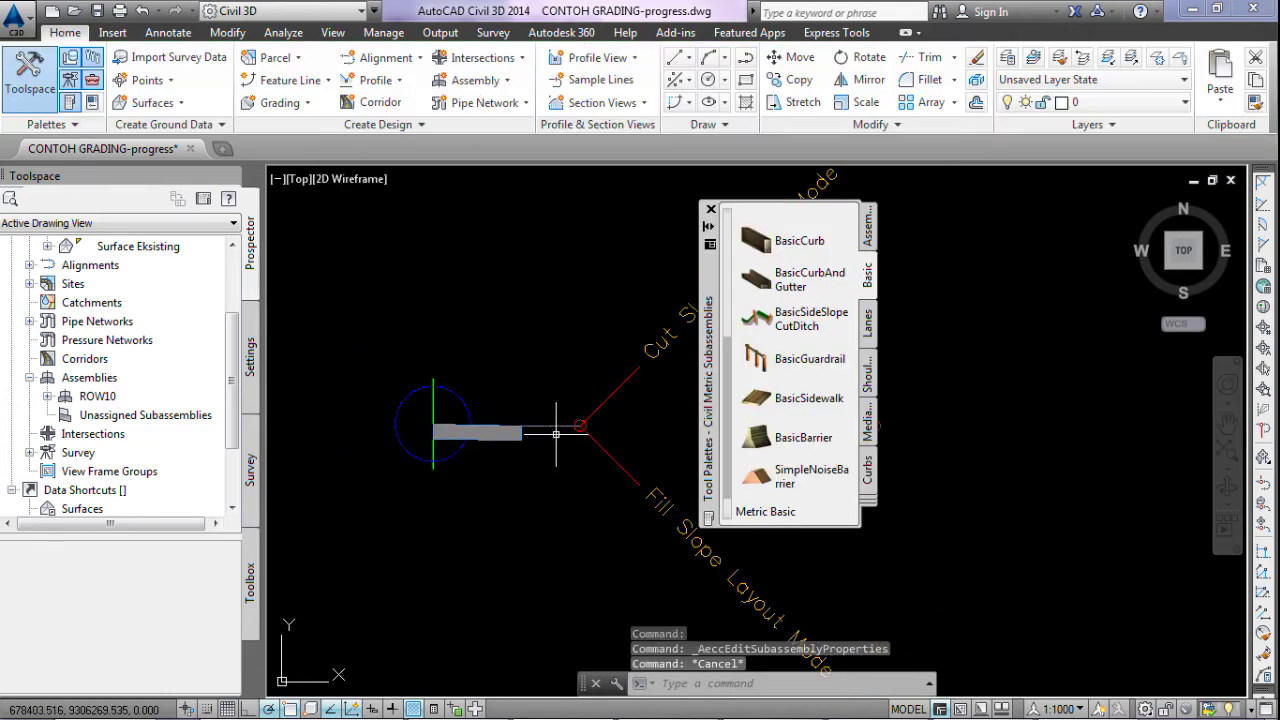
{"action": "scroll", "coordinate": [580, 386], "scroll_direction": "down", "scroll_amount": 1}
{"action": "scroll", "coordinate": [590, 400], "scroll_direction": "down", "scroll_amount": 1}
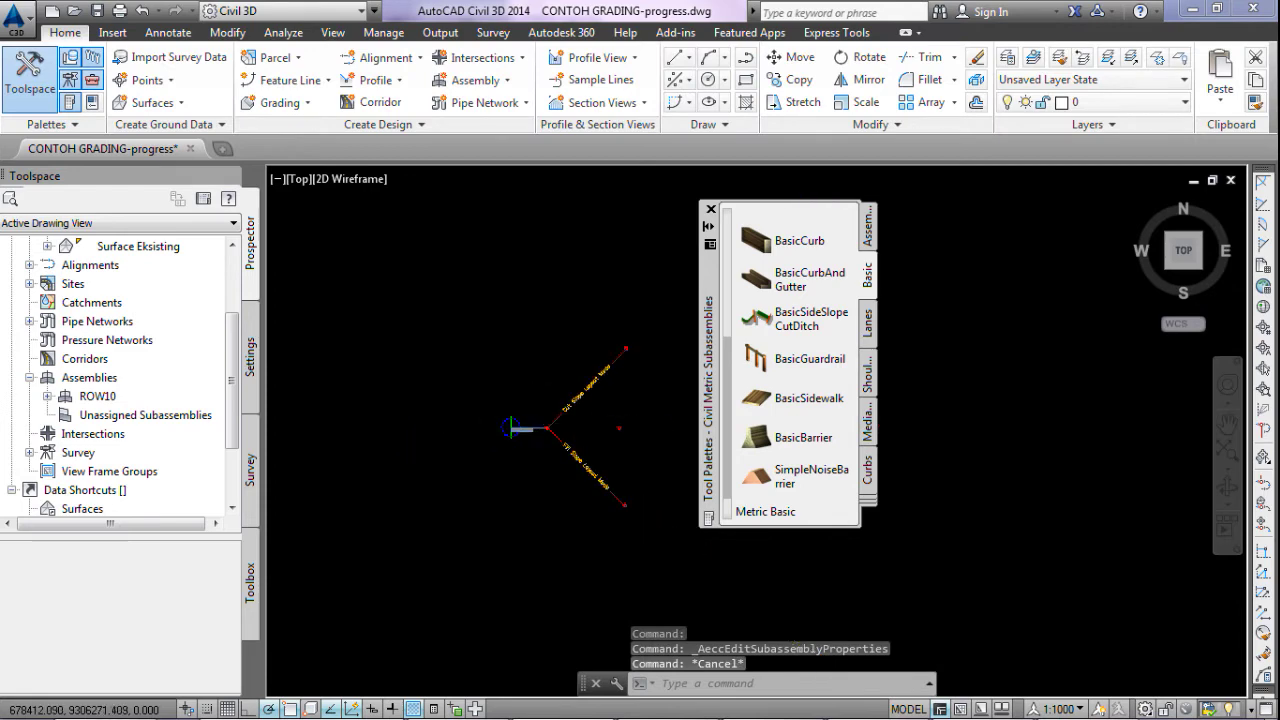
{"action": "scroll", "coordinate": [603, 415], "scroll_direction": "down", "scroll_amount": 1}
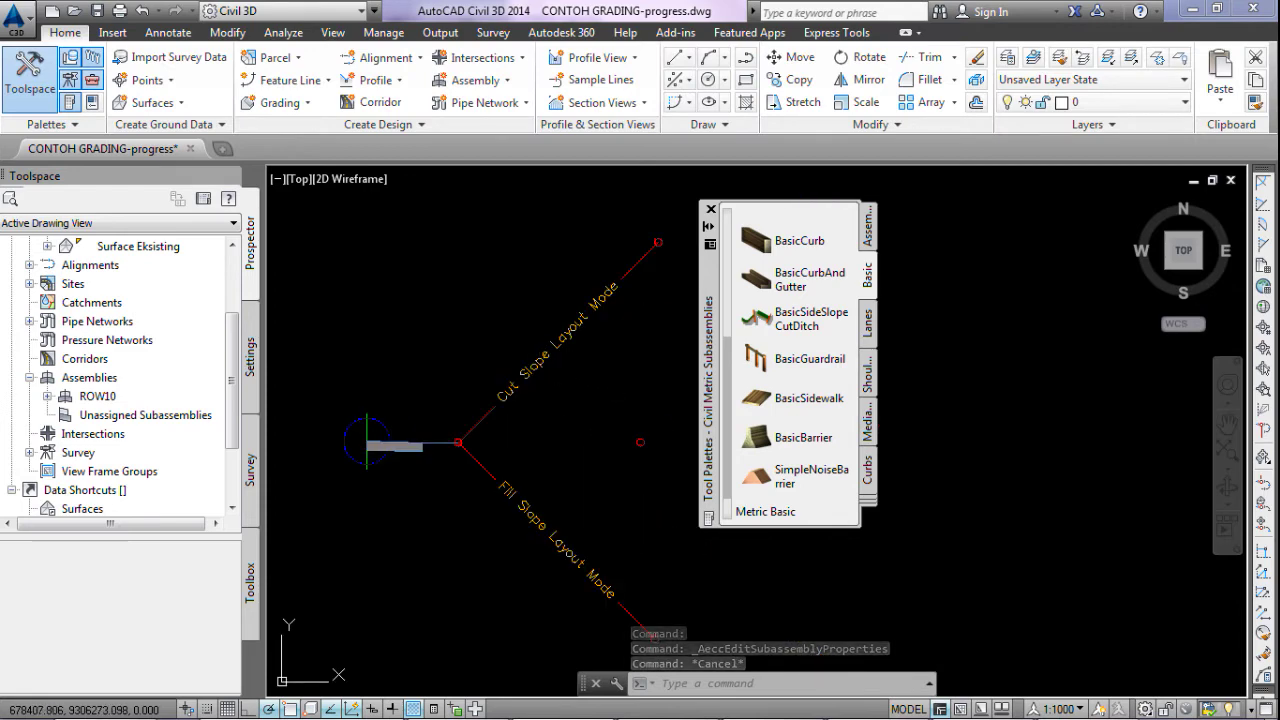
{"action": "left_click", "coordinate": [520, 385]}
{"action": "left_click", "coordinate": [495, 360]}
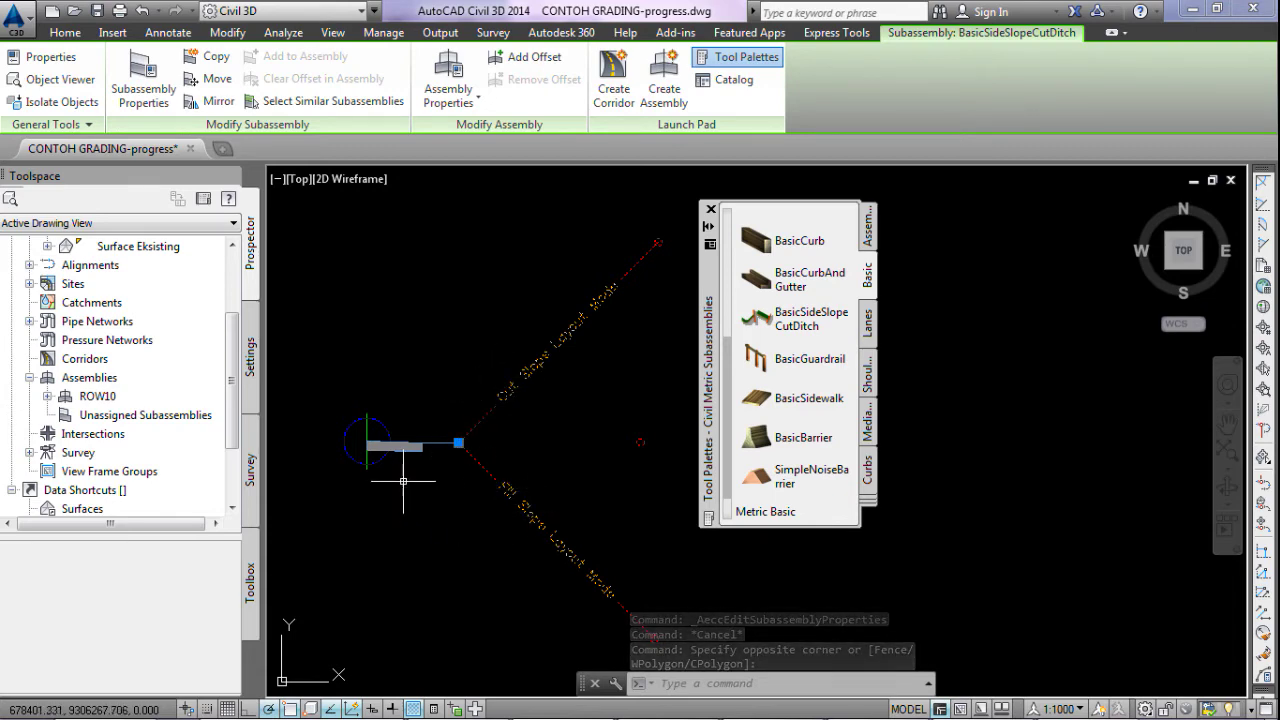
{"action": "left_click", "coordinate": [145, 82]}
- Show the BasicSideSlopeCutDitch parameters and bring up its subassembly help reference
{"action": "left_click", "coordinate": [424, 185]}
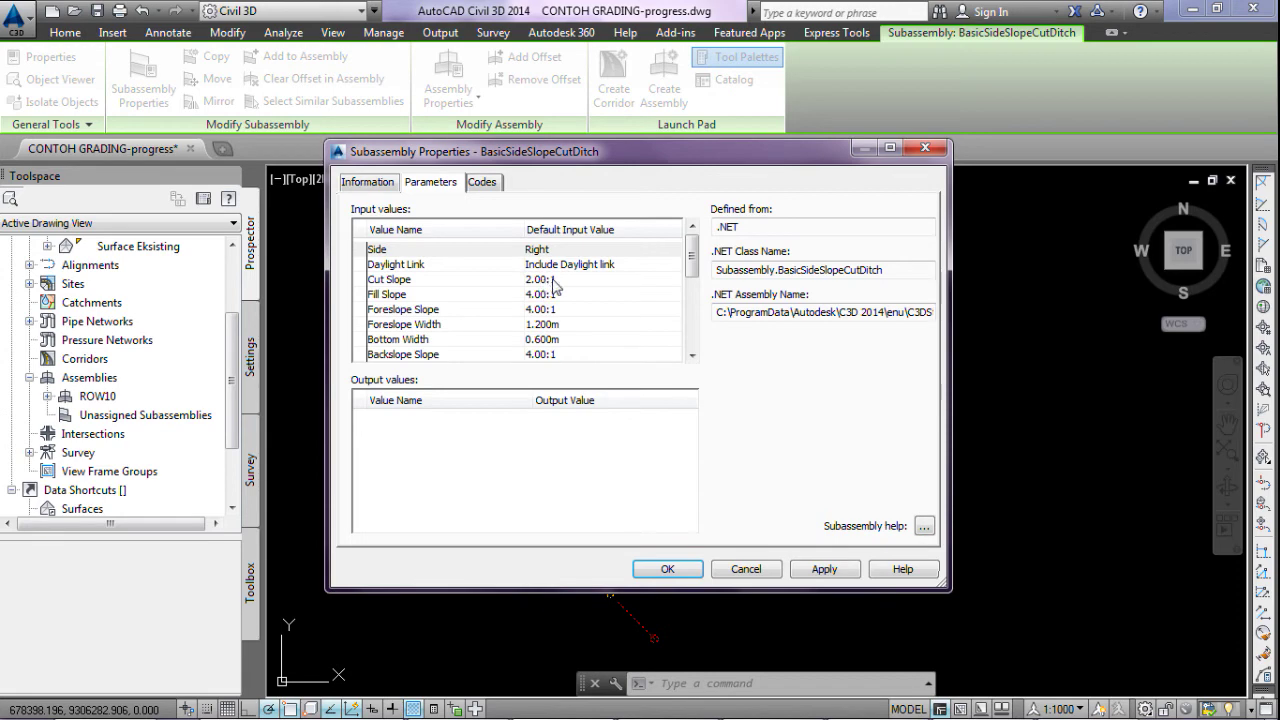
{"action": "left_click", "coordinate": [923, 530]}
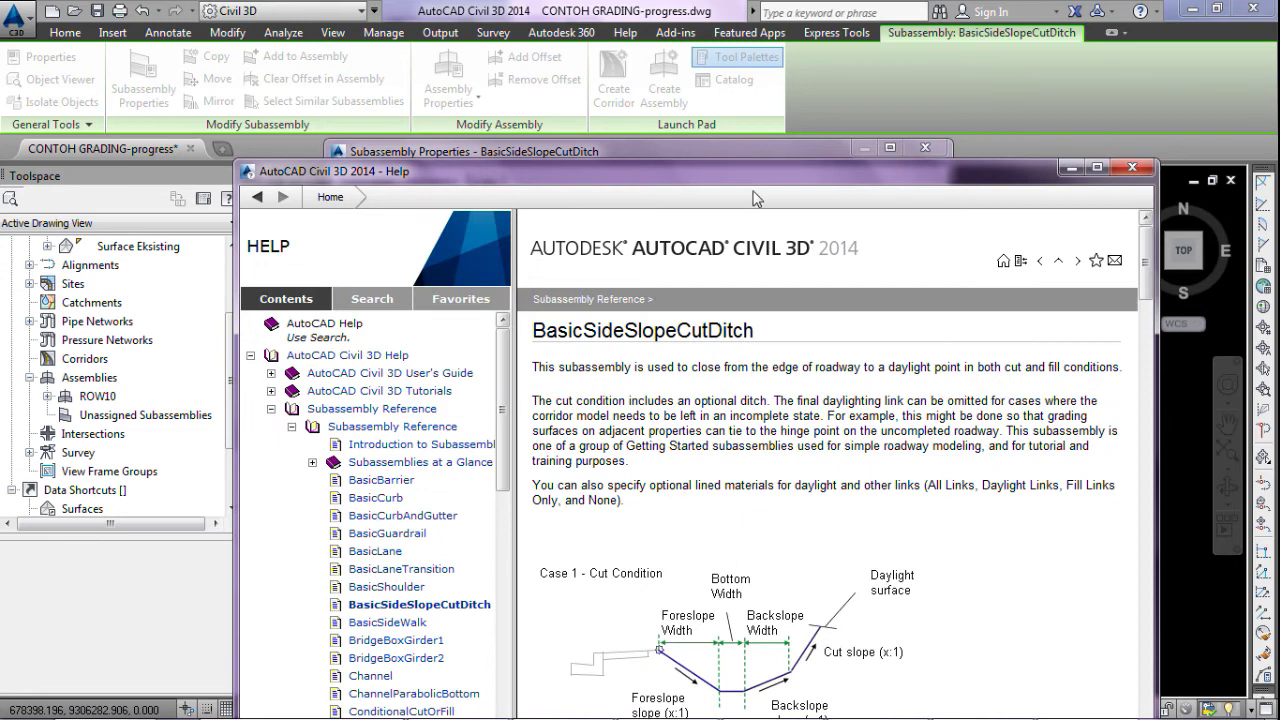
- Review the side-slope help diagrams, minimize the help, then apply and close the side-slope properties
{"action": "left_click_drag", "start_coordinate": [755, 185], "coordinate": [707, 87]}
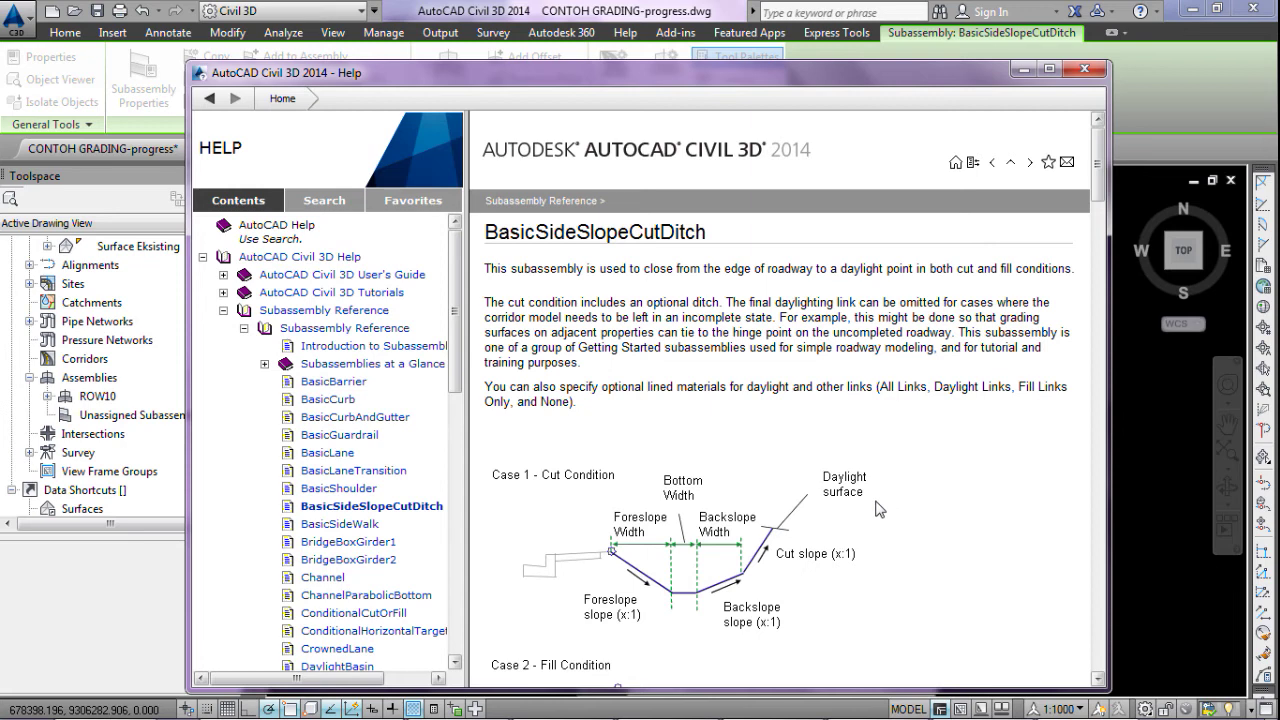
{"action": "scroll", "coordinate": [879, 515], "scroll_direction": "down", "scroll_amount": 3}
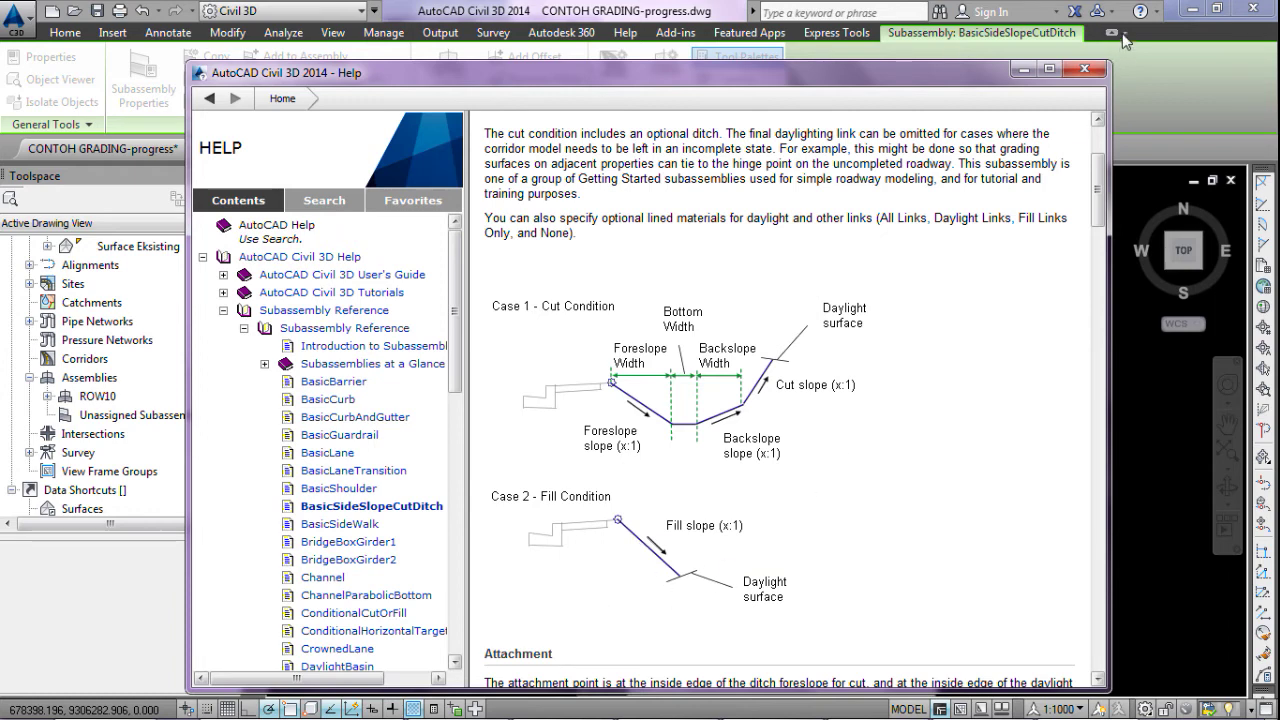
{"action": "left_click", "coordinate": [1019, 68]}
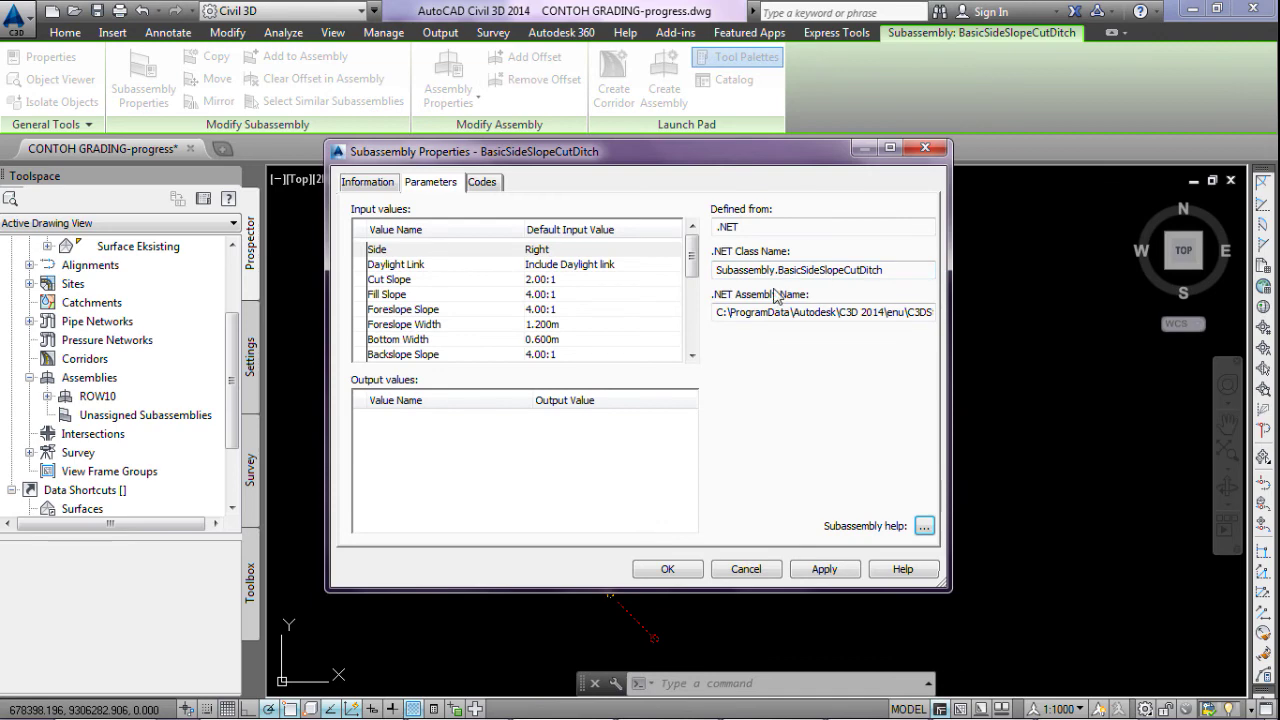
{"action": "left_click", "coordinate": [808, 572]}
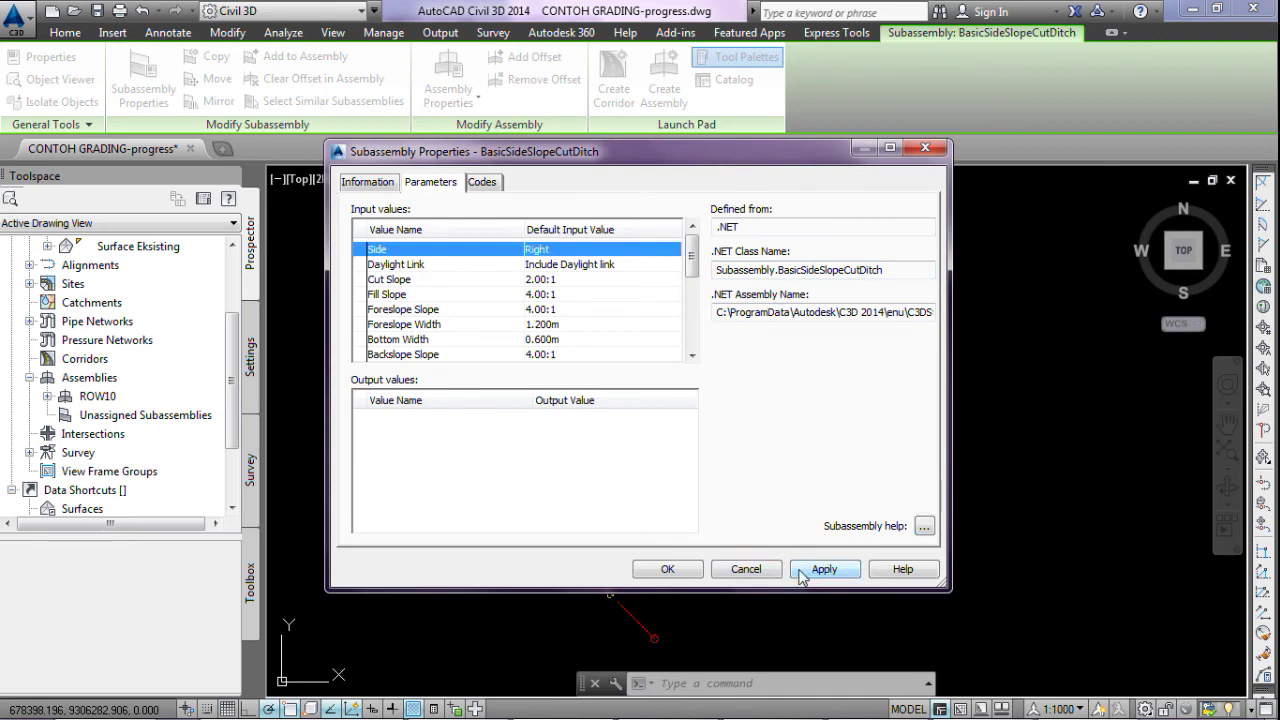
{"action": "left_click", "coordinate": [686, 570]}
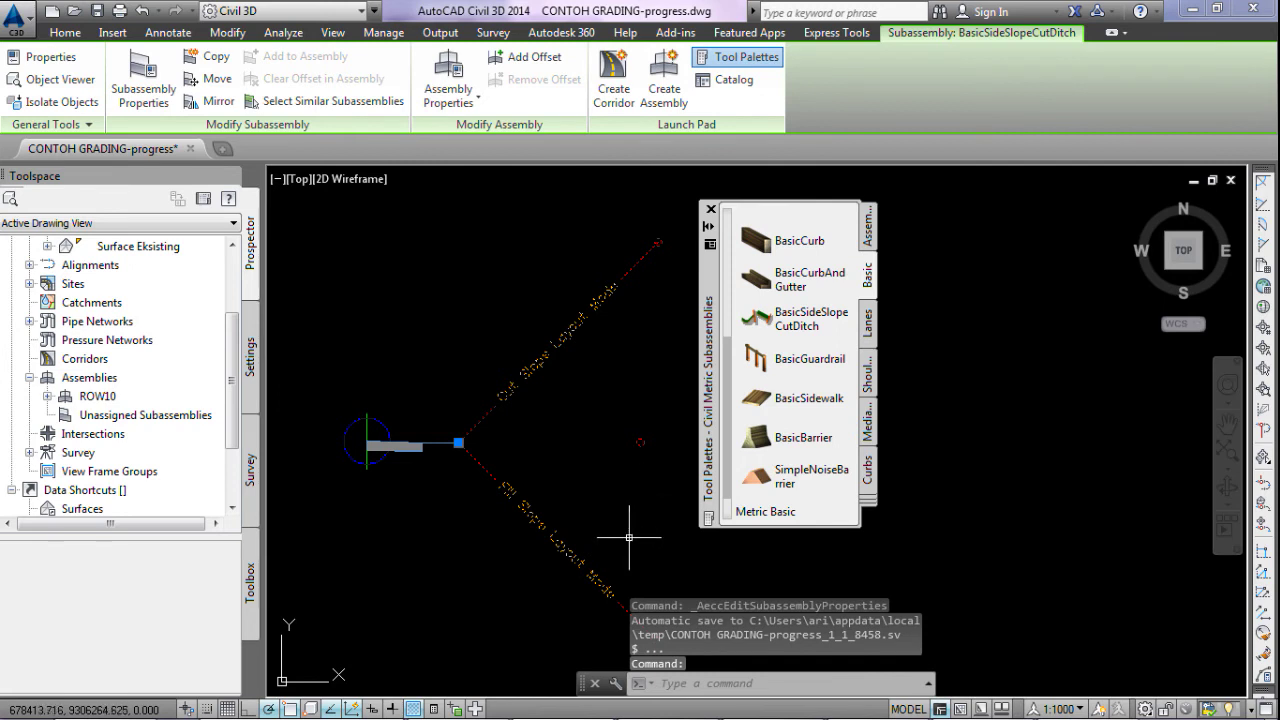
{"action": "left_click", "coordinate": [651, 533]}
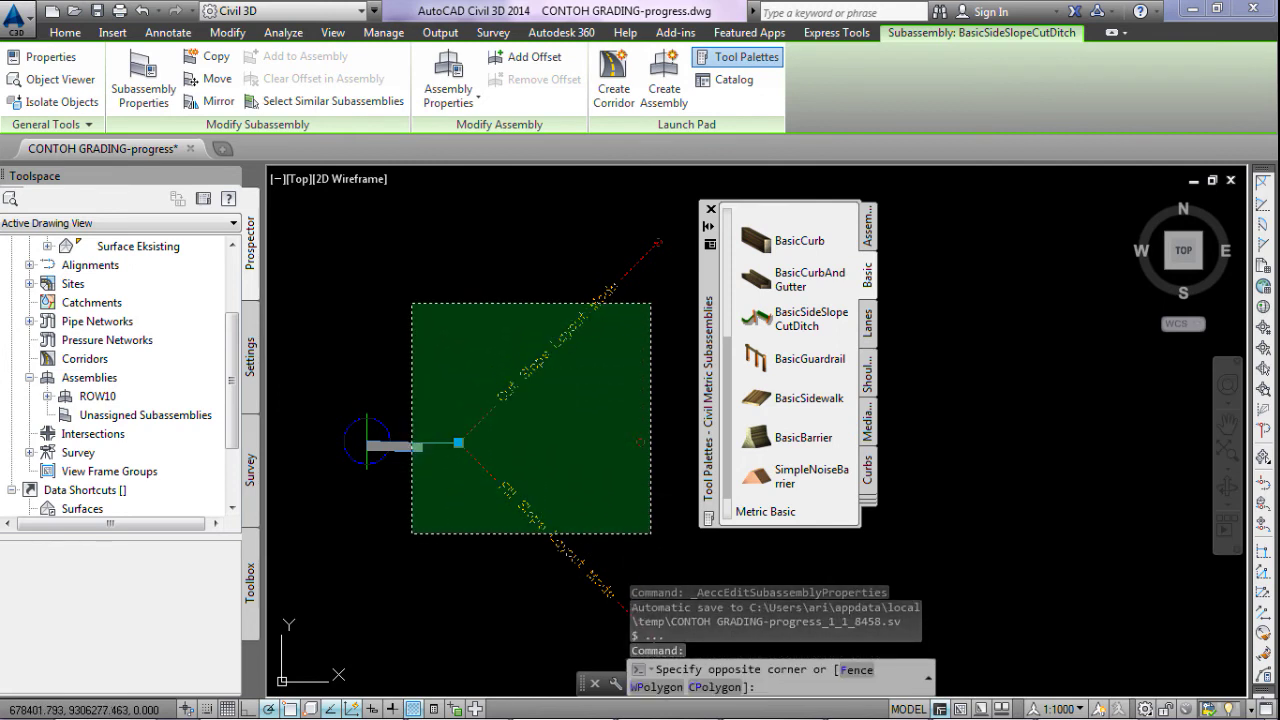
- Mirror the right-side sidewalk buffer and side-slope subassemblies about the ROW10 assembly marker to the left
{"action": "left_click", "coordinate": [410, 302]}
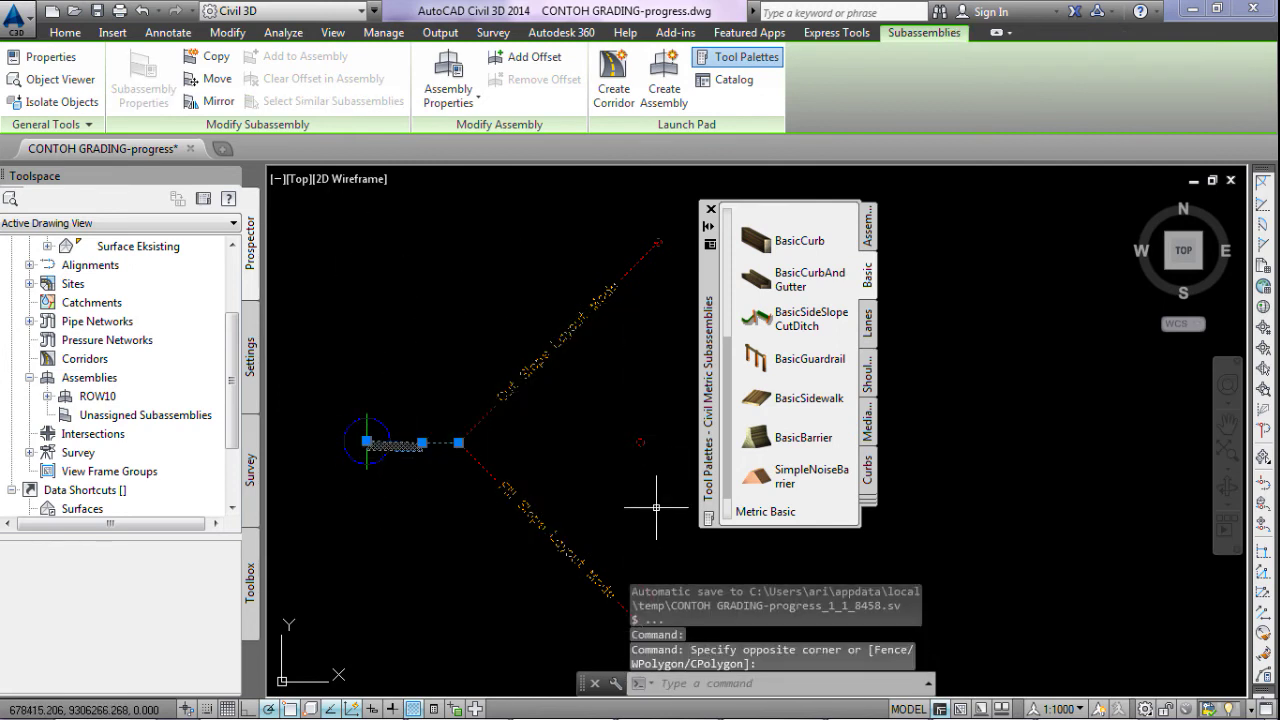
{"action": "scroll", "coordinate": [558, 528], "scroll_direction": "down", "scroll_amount": 2}
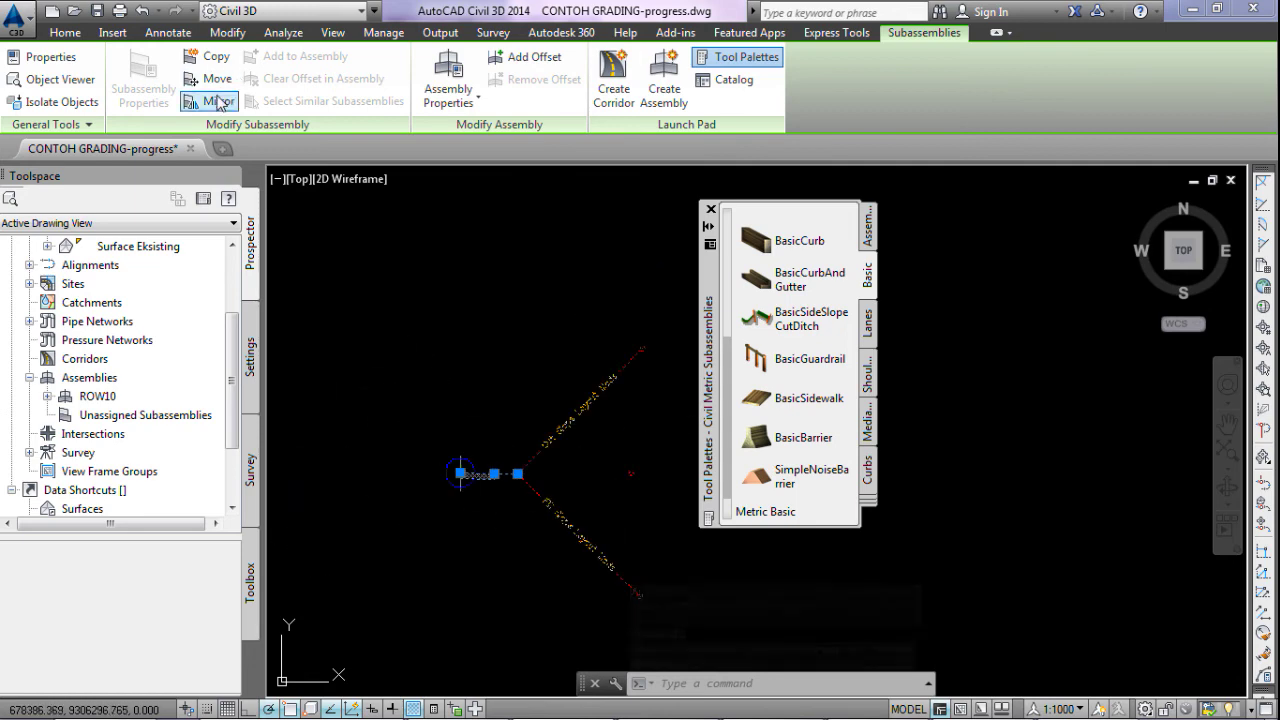
{"action": "left_click", "coordinate": [212, 101]}
{"action": "scroll", "coordinate": [460, 470], "scroll_direction": "up", "scroll_amount": 4}
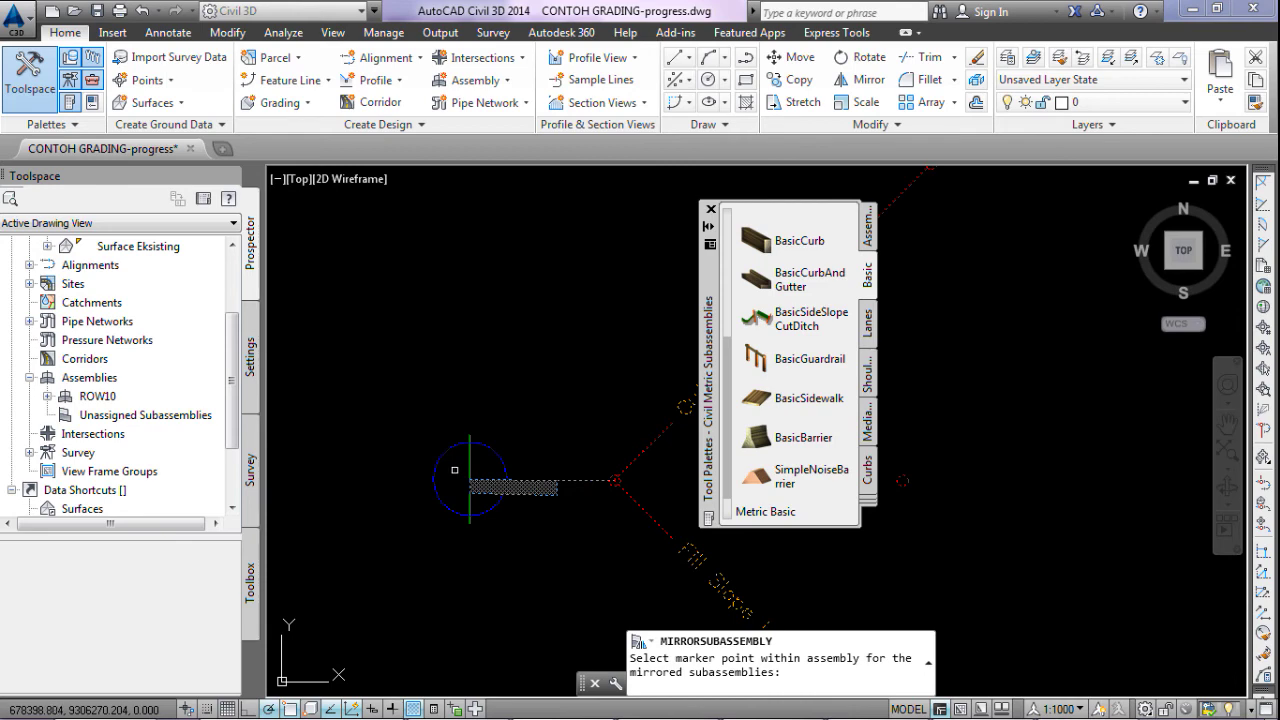
{"action": "left_click", "coordinate": [470, 480]}
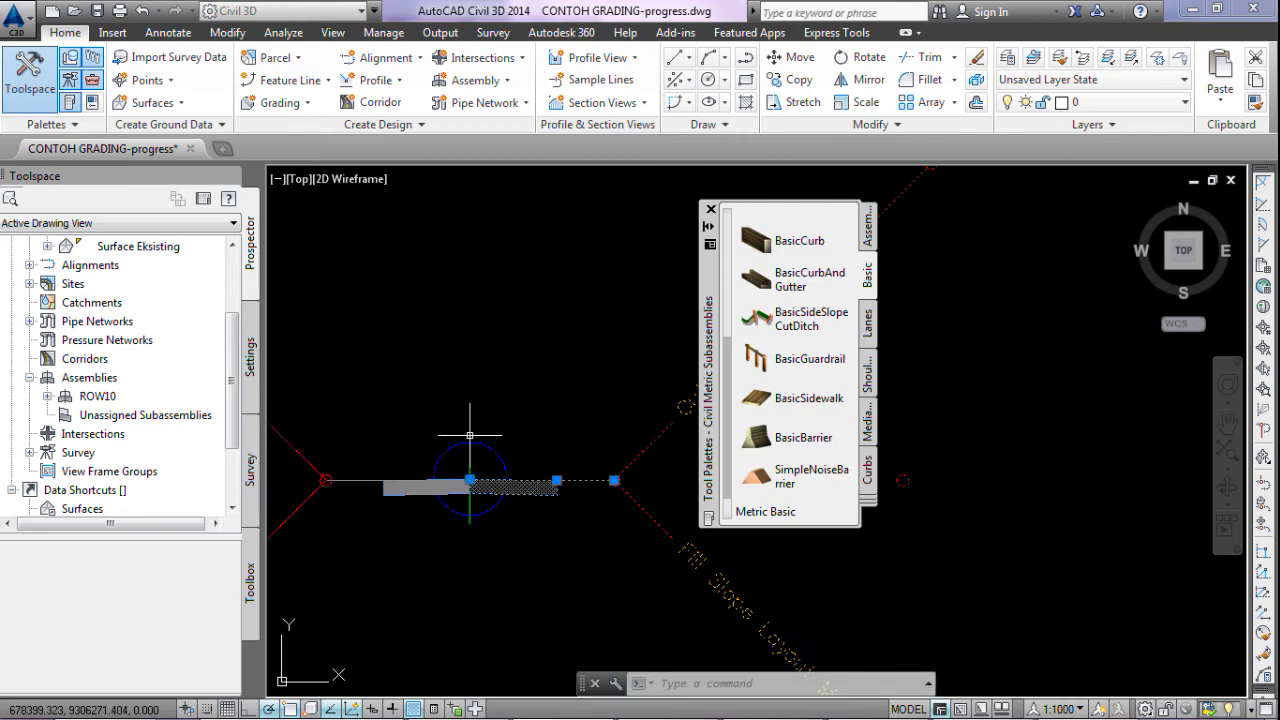
{"action": "scroll", "coordinate": [557, 390], "scroll_direction": "down", "scroll_amount": 3}
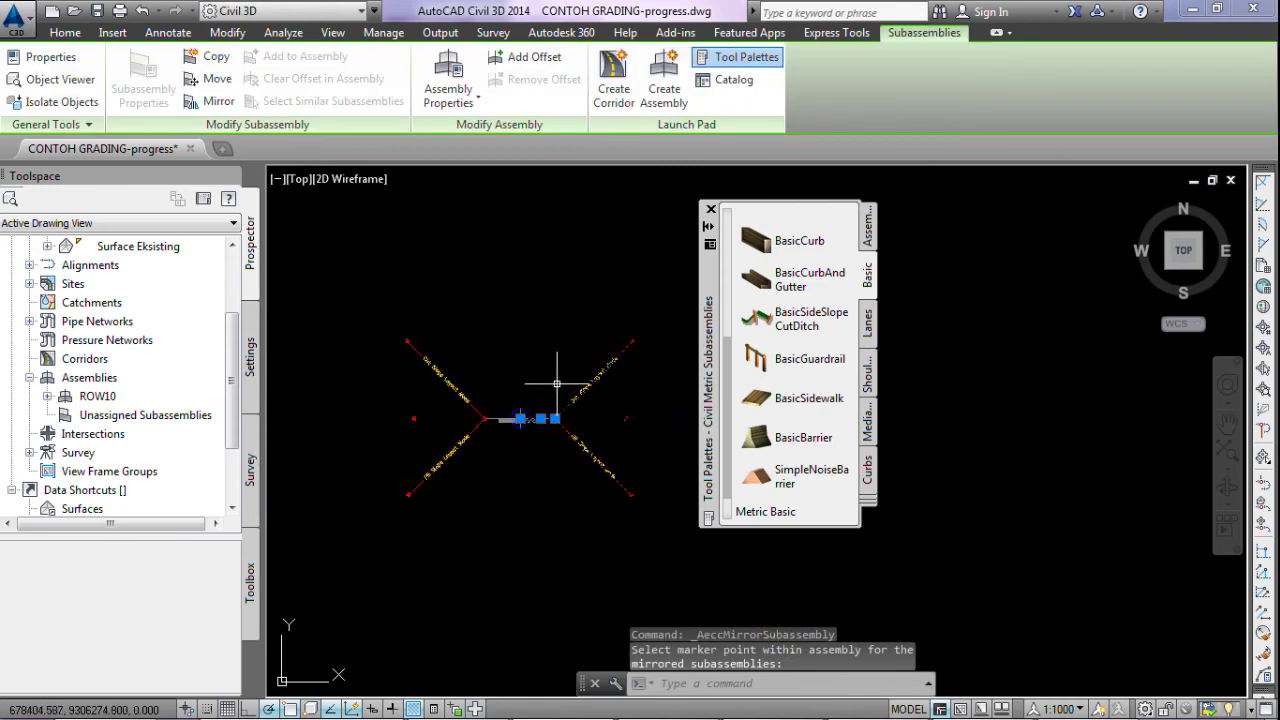
{"action": "key", "text": "Escape"}
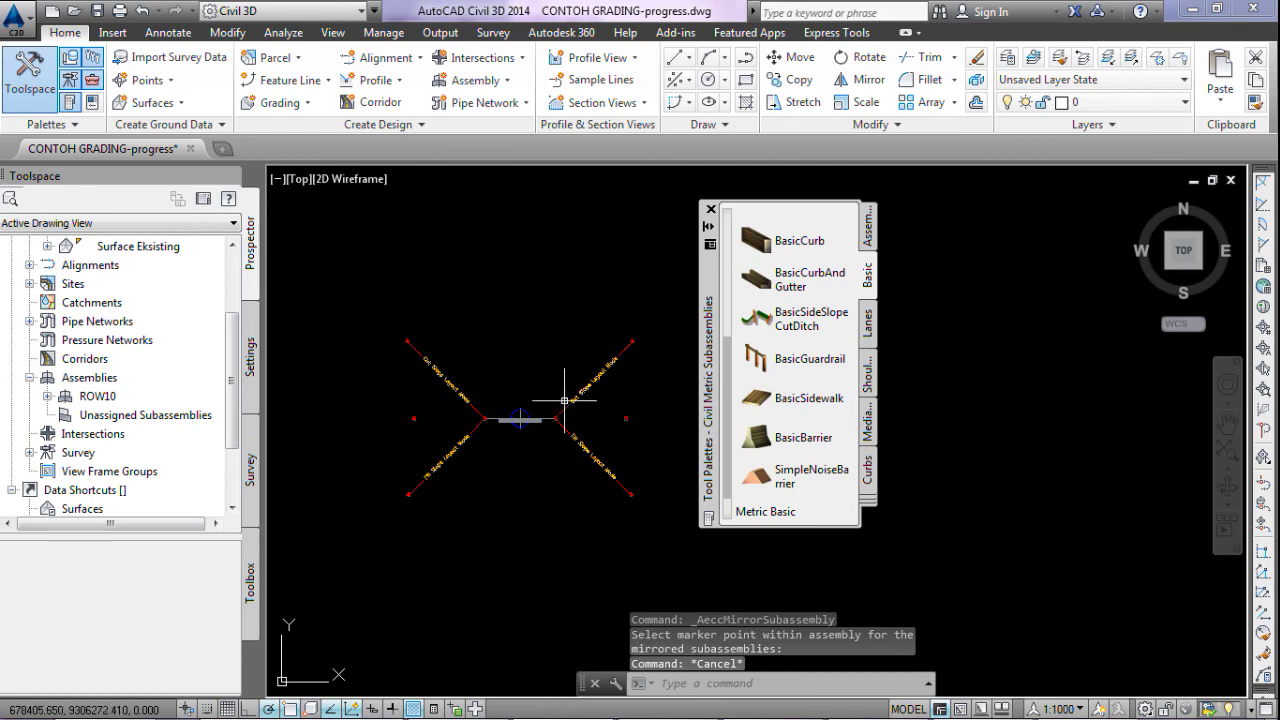
{"action": "scroll", "coordinate": [560, 434], "scroll_direction": "down", "scroll_amount": 3}
{"action": "scroll", "coordinate": [520, 443], "scroll_direction": "down", "scroll_amount": 5}
{"action": "scroll", "coordinate": [539, 441], "scroll_direction": "up", "scroll_amount": 5}
{"action": "scroll", "coordinate": [541, 445], "scroll_direction": "up", "scroll_amount": 5}
{"action": "scroll", "coordinate": [500, 420], "scroll_direction": "down", "scroll_amount": 1}
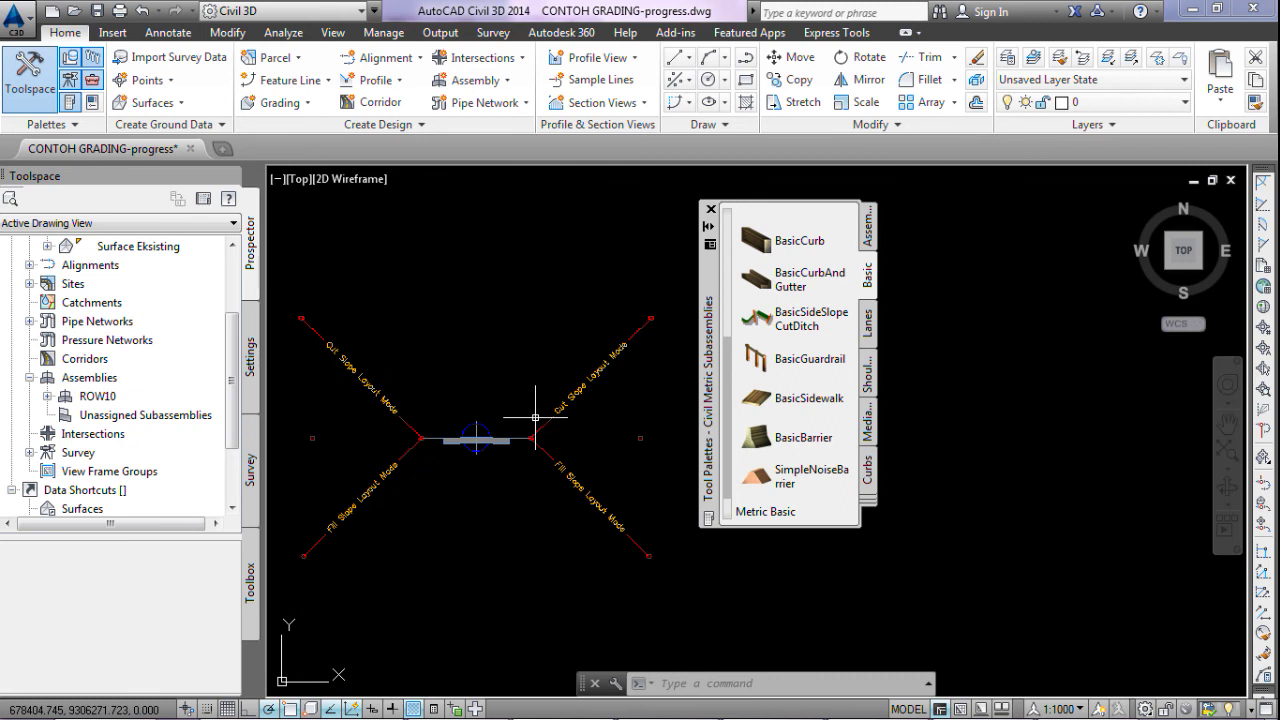